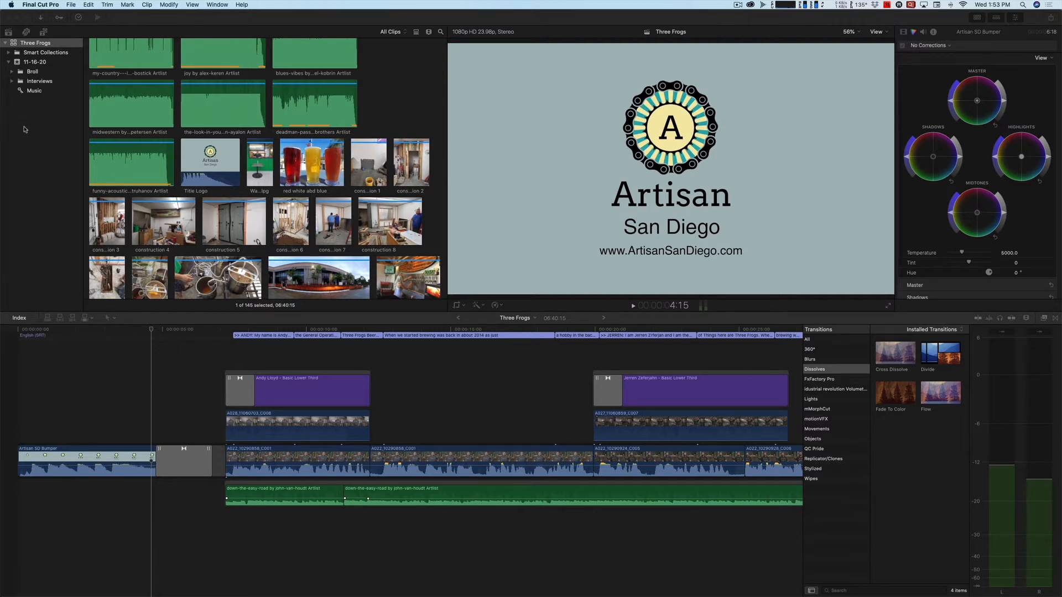
# - Check the notes in Pages, return to Final Cut Pro, and review the keyword collections inside the Interviews folder before collapsing it
pyautogui.press('super+Tab')
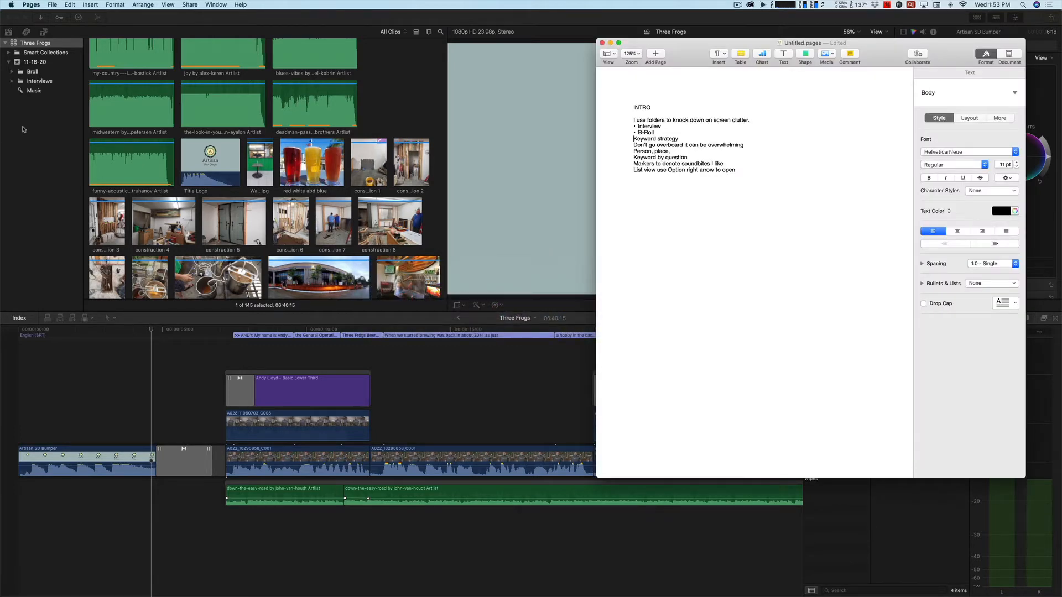
pyautogui.press('super+Tab')
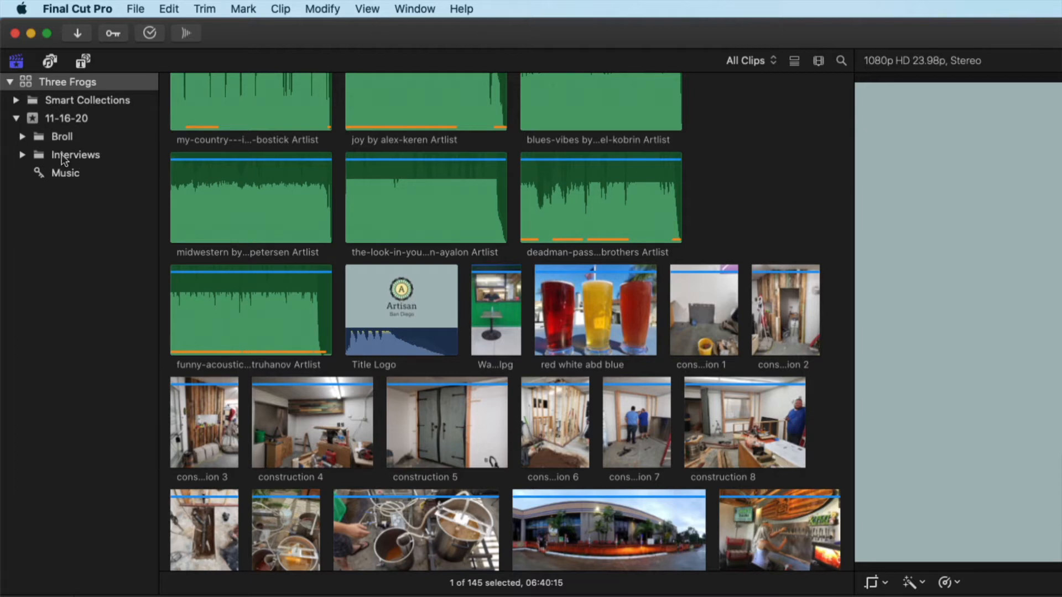
pyautogui.click(22, 155)
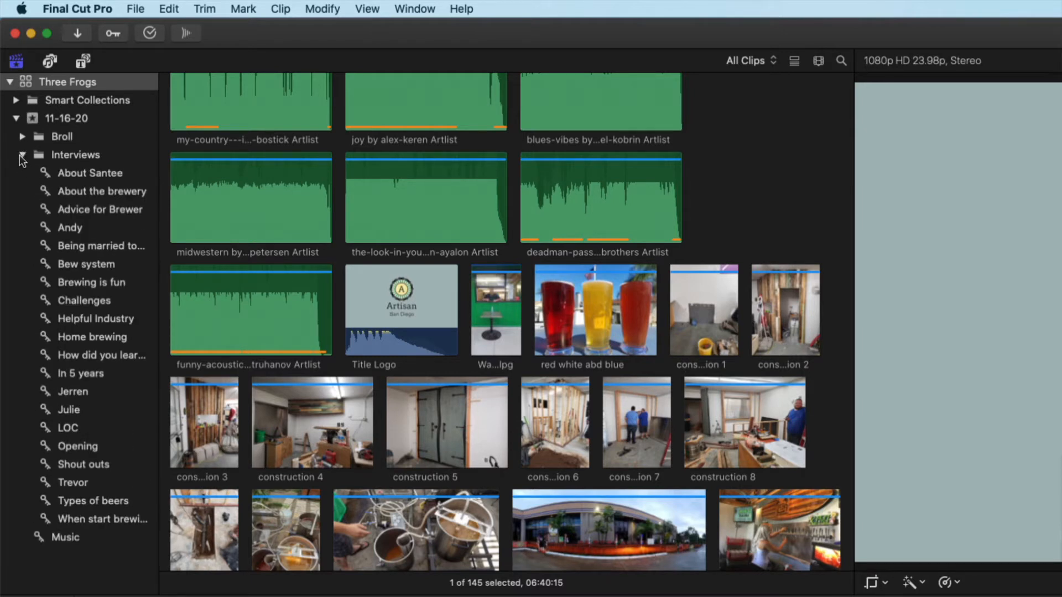
pyautogui.scroll(-1, 121, 241)
pyautogui.scroll(1, 121, 241)
pyautogui.scroll(-1, 121, 241)
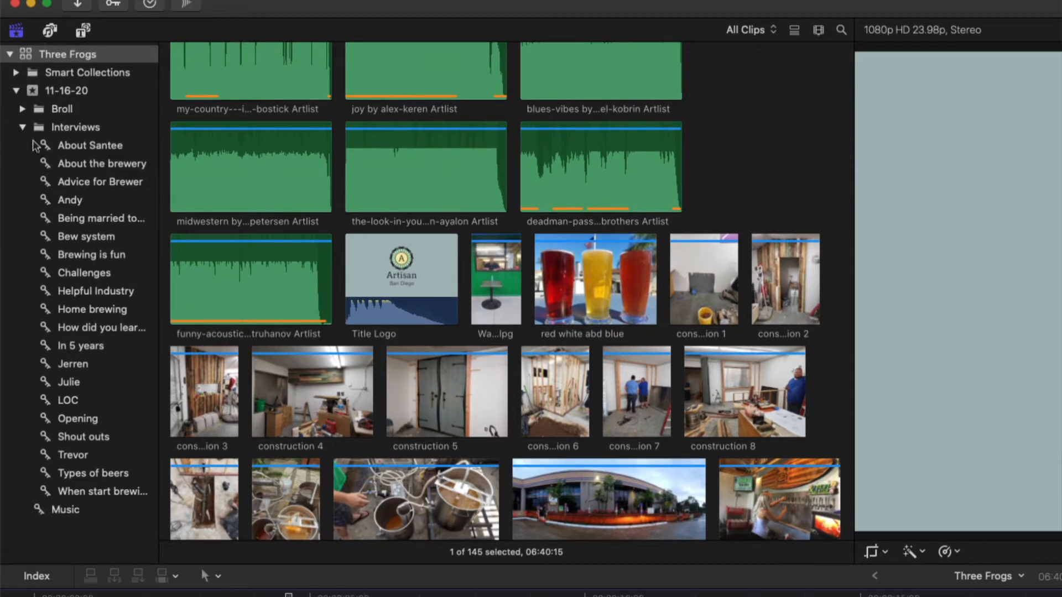
pyautogui.click(22, 124)
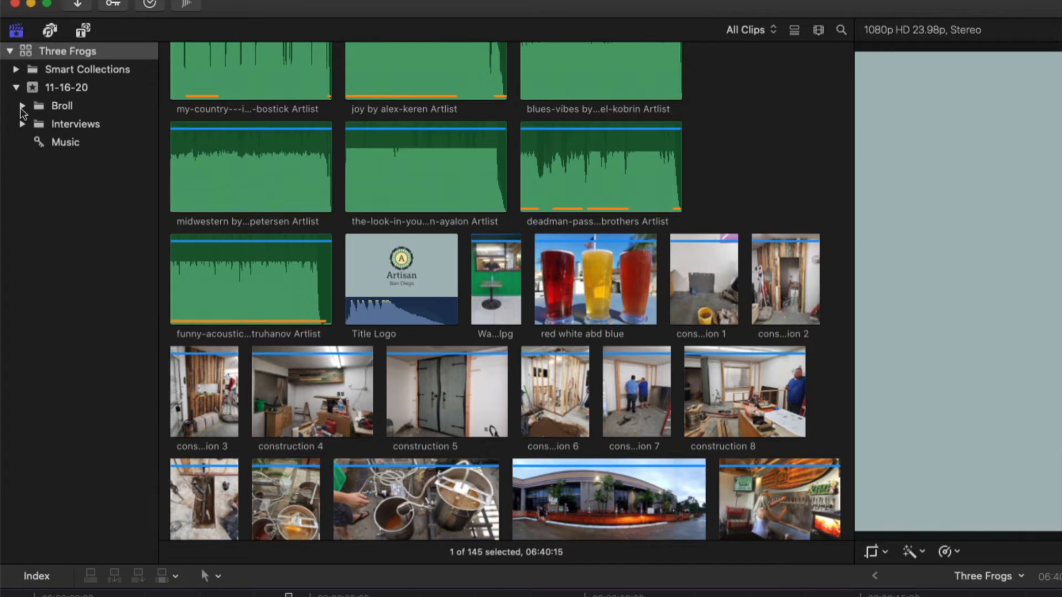
# - Expand the Broll and Interviews folders and look through the keyword collections in both
pyautogui.click(23, 106)
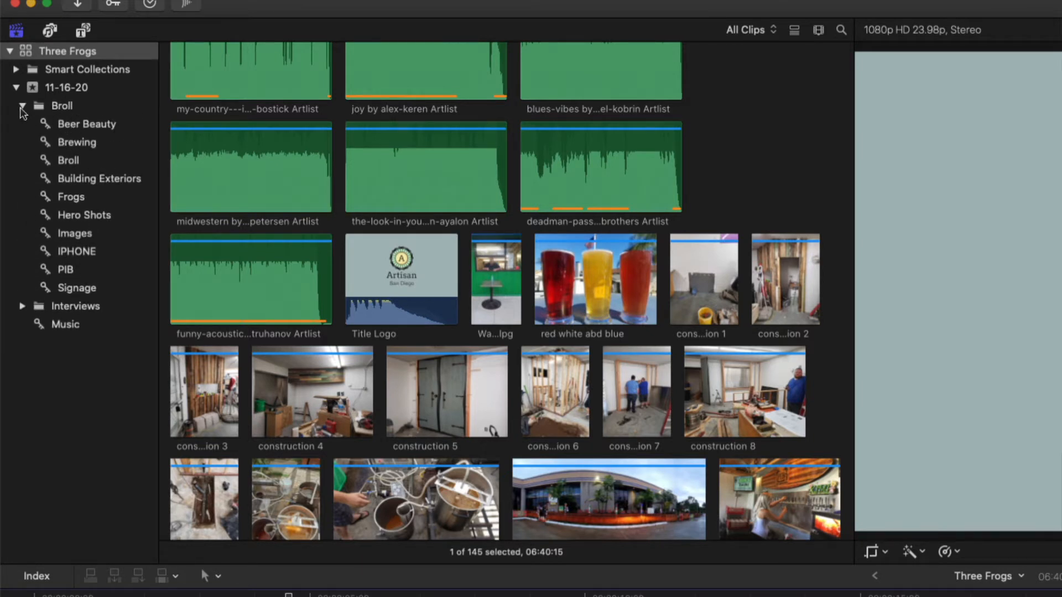
pyautogui.click(22, 306)
pyautogui.scroll(-5, 79, 155)
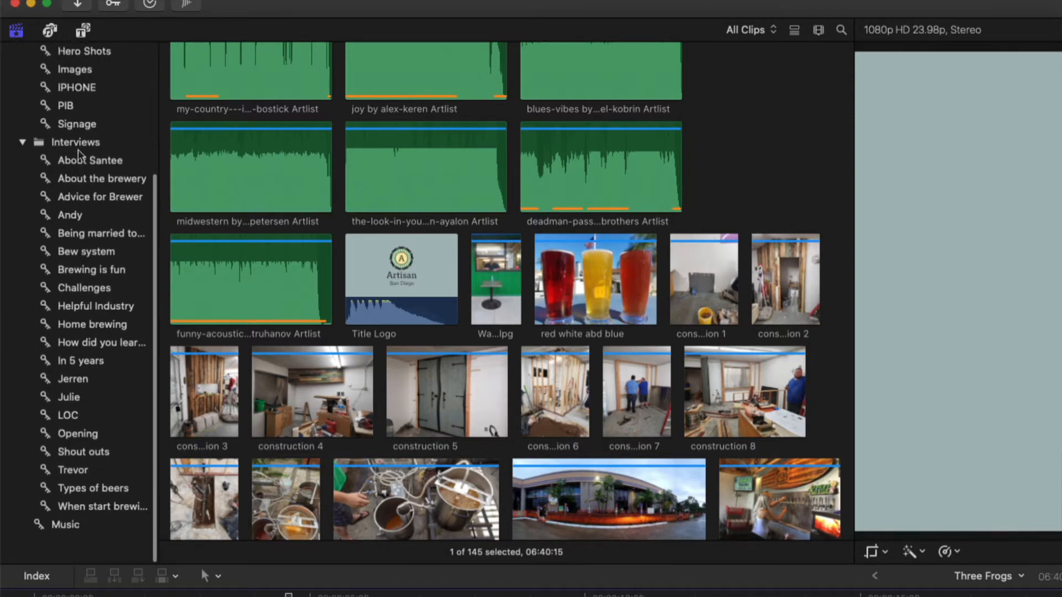
pyautogui.scroll(5, 79, 155)
pyautogui.scroll(-5, 79, 156)
pyautogui.scroll(5, 79, 156)
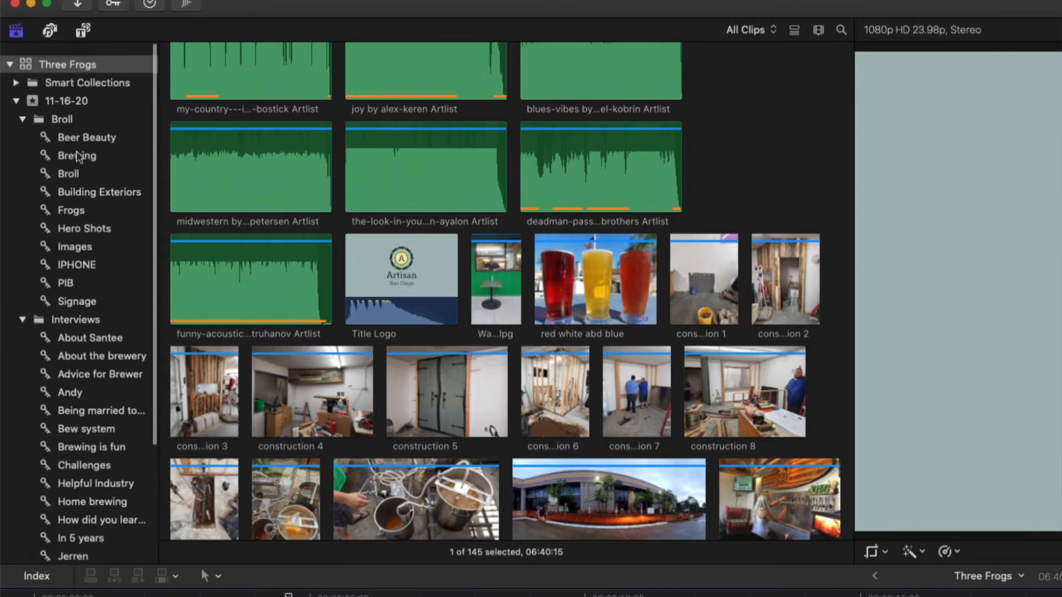
pyautogui.scroll(-5, 79, 156)
pyautogui.scroll(5, 79, 156)
pyautogui.scroll(-4, 79, 156)
pyautogui.scroll(5, 79, 156)
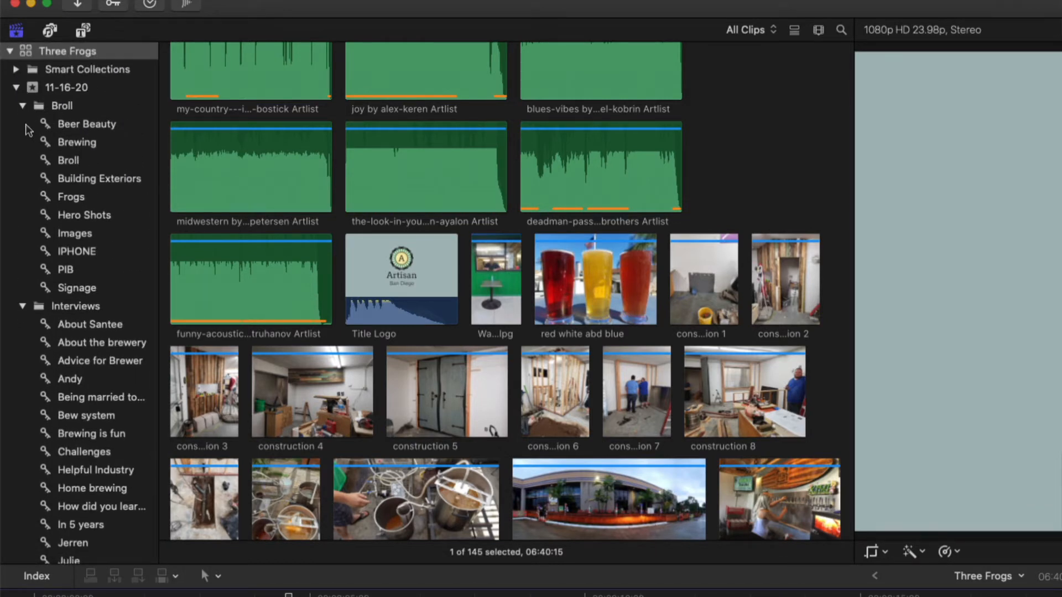
# - Collapse the Broll and Interviews folders so only the top-level items of event 11-16-20 are listed
pyautogui.click(22, 106)
pyautogui.scroll(-1, 121, 233)
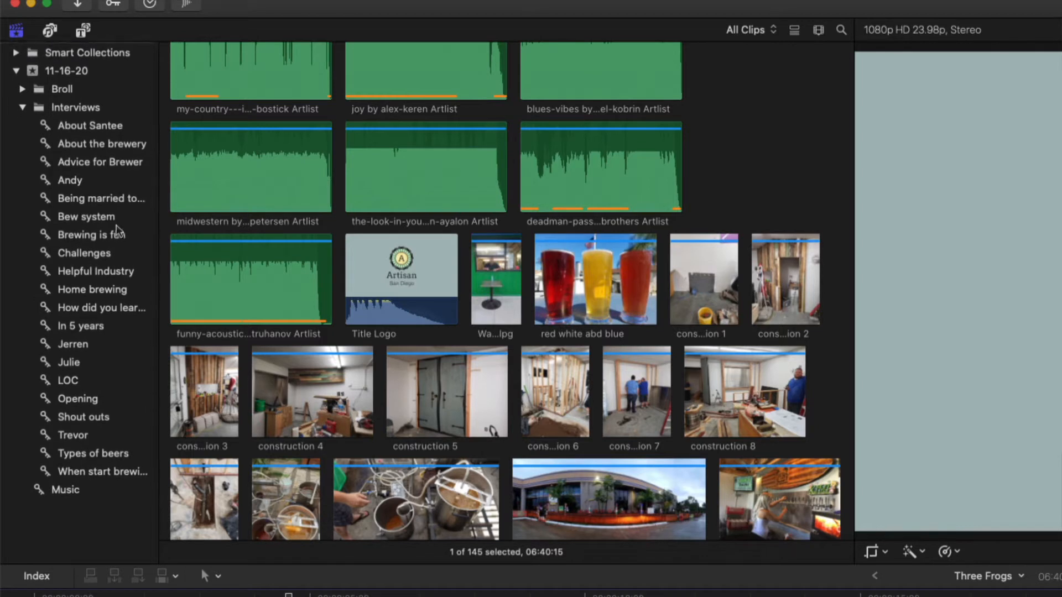
pyautogui.scroll(1, 122, 234)
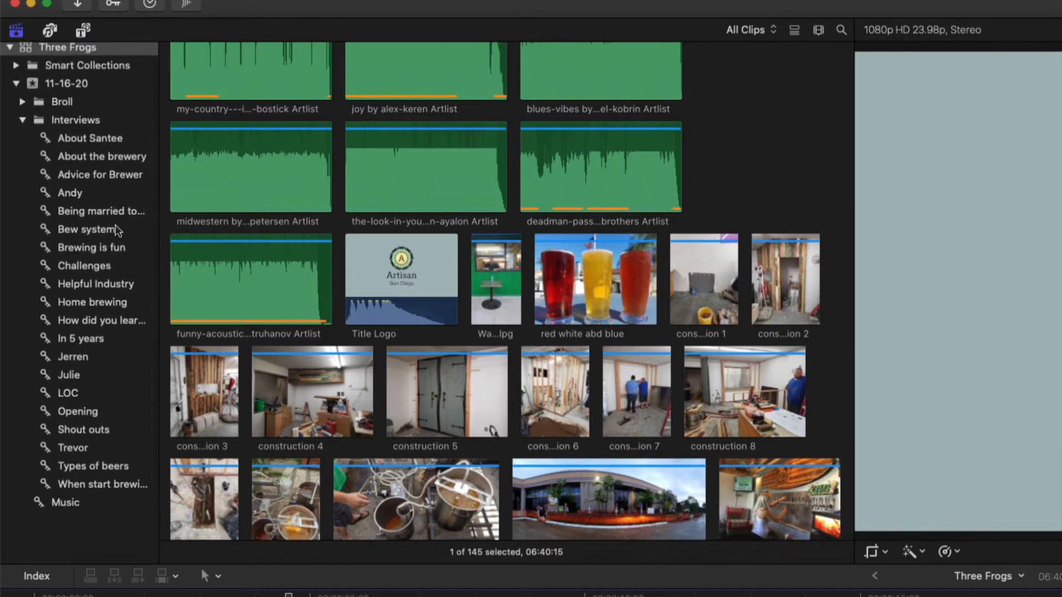
pyautogui.click(23, 125)
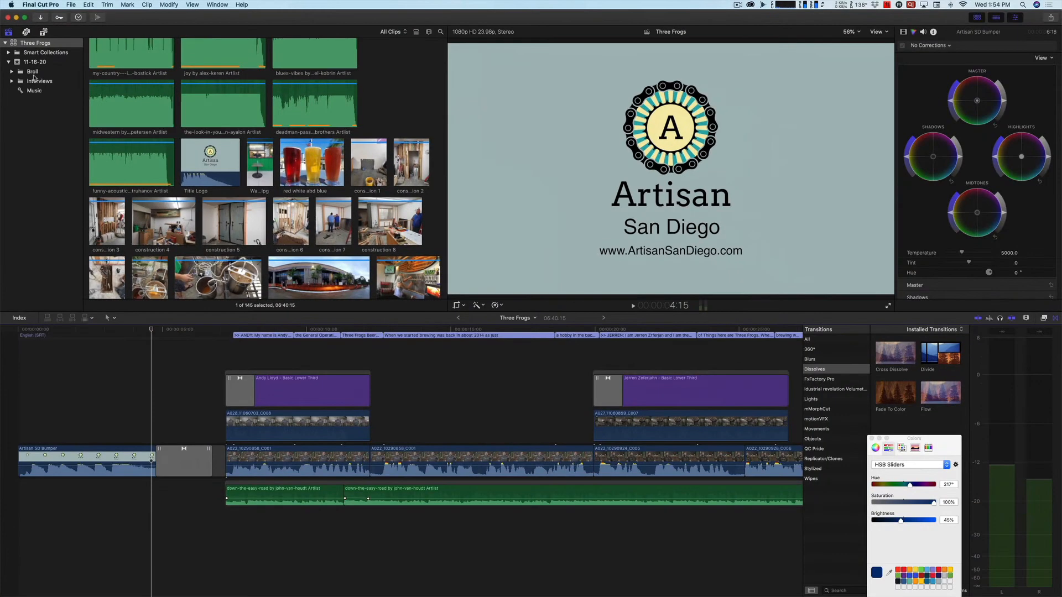
# - Consult the keyword strategy notes in the Pages document and return to Final Cut Pro
pyautogui.press('super+Tab')
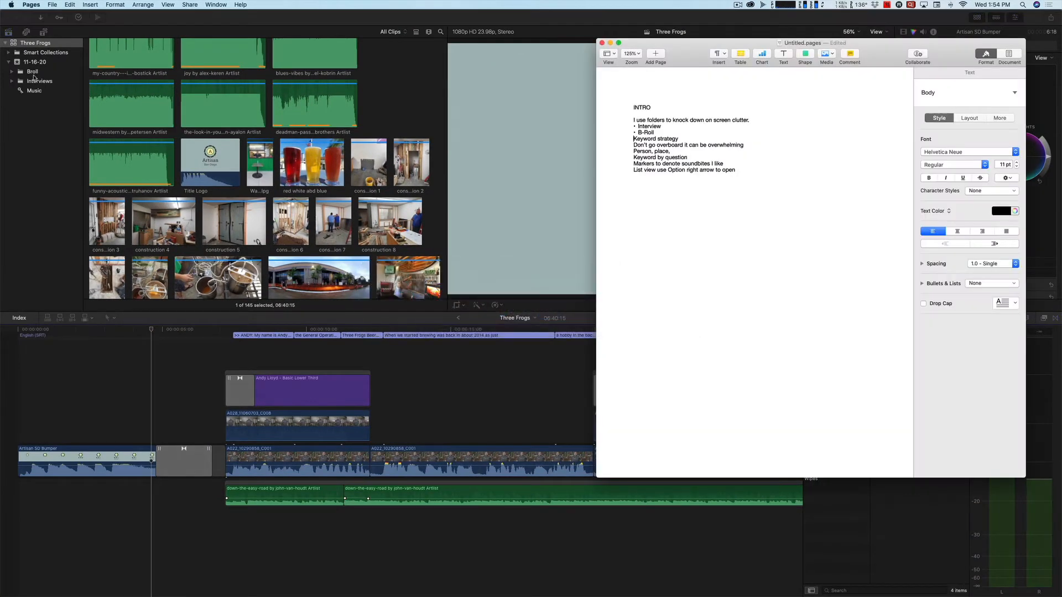
pyautogui.press('super+Tab')
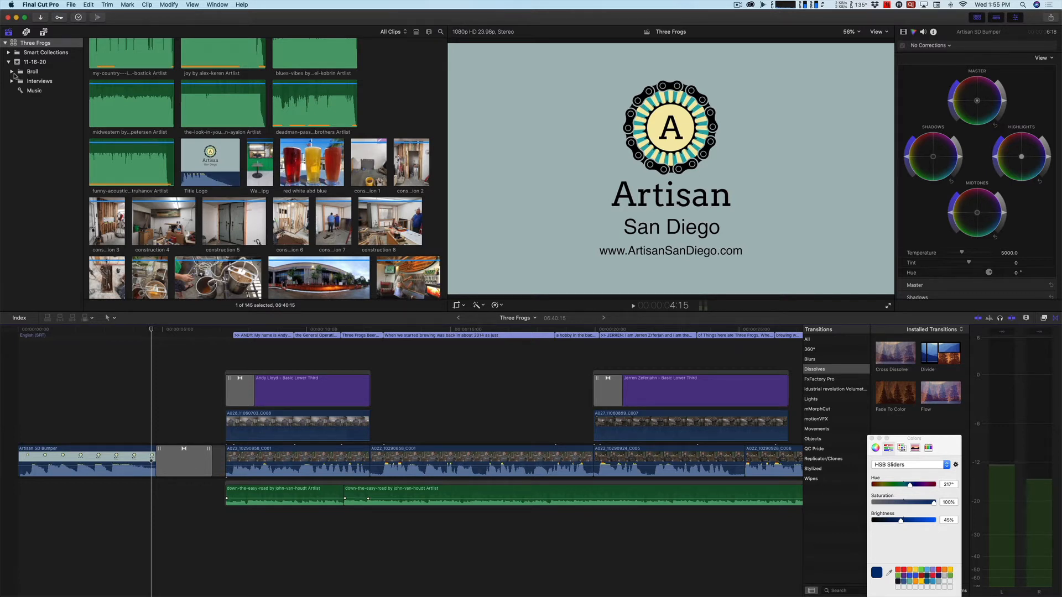
pyautogui.press('super+Tab')
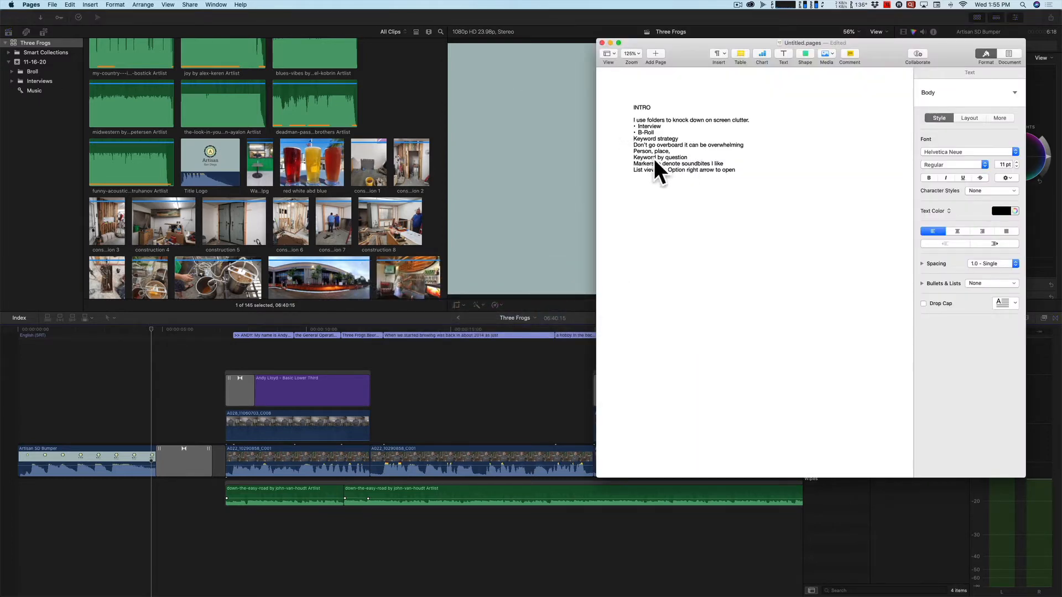
pyautogui.press('super+Tab')
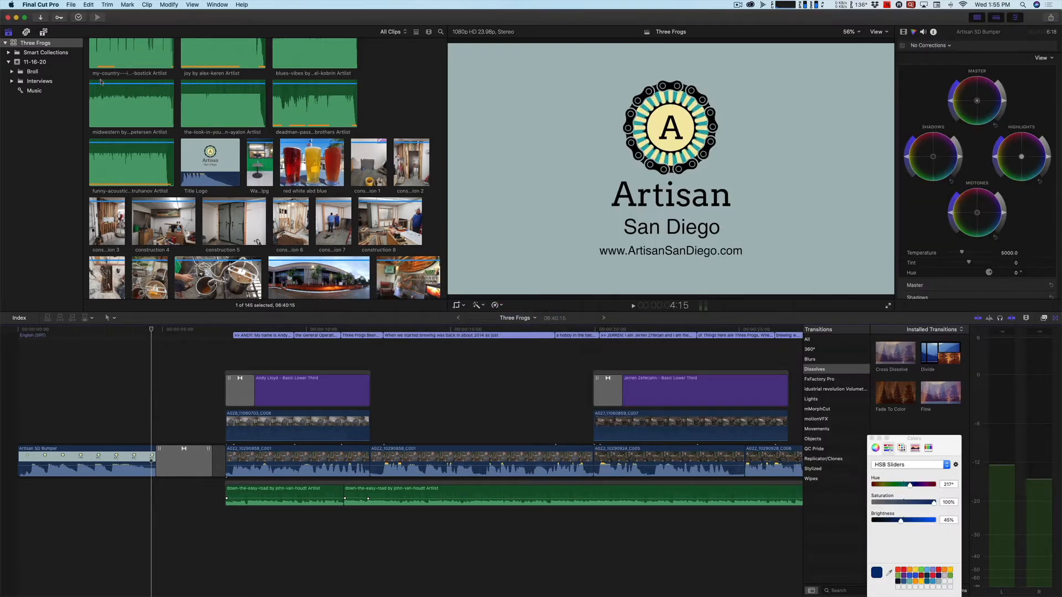
# - Expand the Interviews folder, open the LOC keyword collection, and preview its clips
pyautogui.click(11, 82)
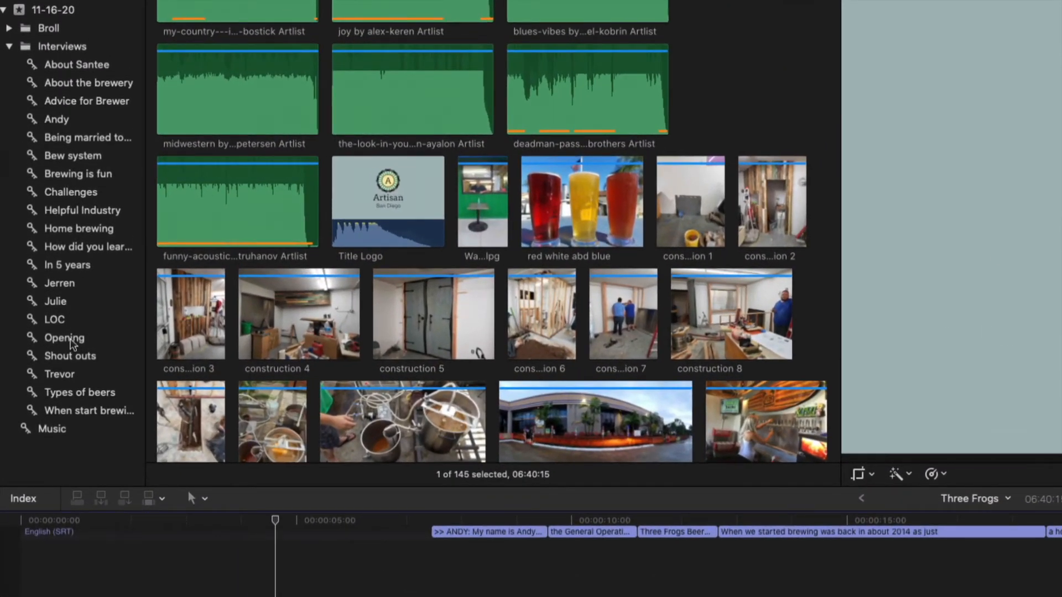
pyautogui.click(53, 322)
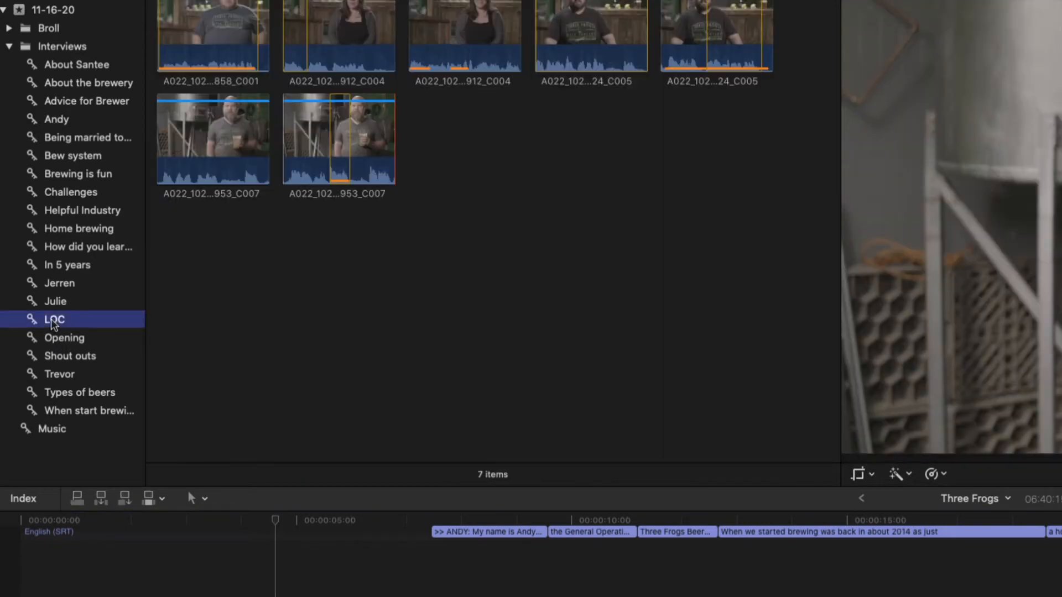
pyautogui.scroll(1, 201, 155)
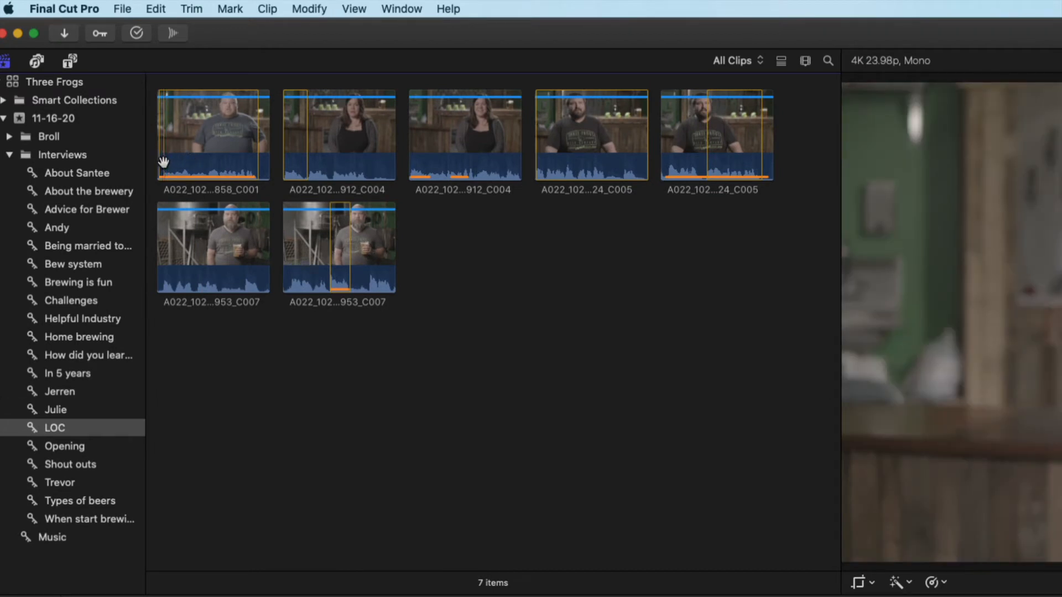
pyautogui.press('space')
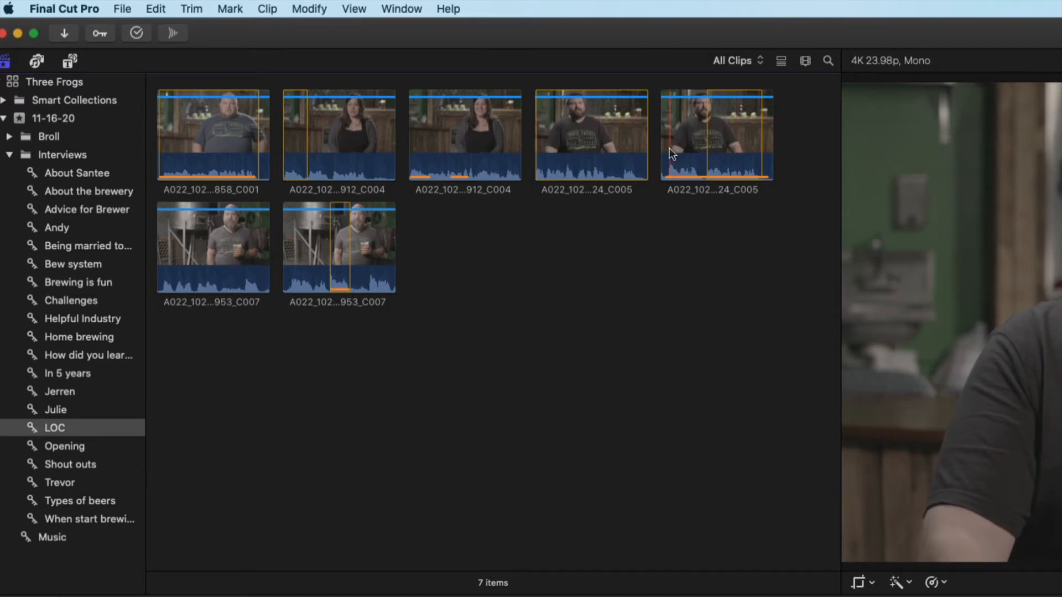
pyautogui.press('space')
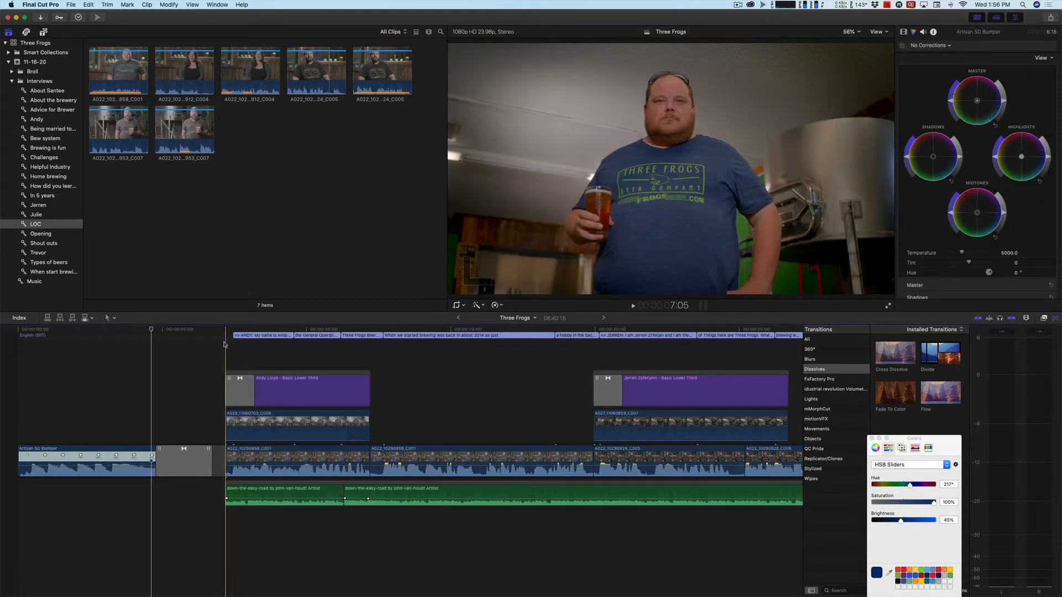
# - Play the first interview soundbite in the Three Frogs timeline, and play its source clip A022_10290858_C001 from the LOC collection
pyautogui.press('space')
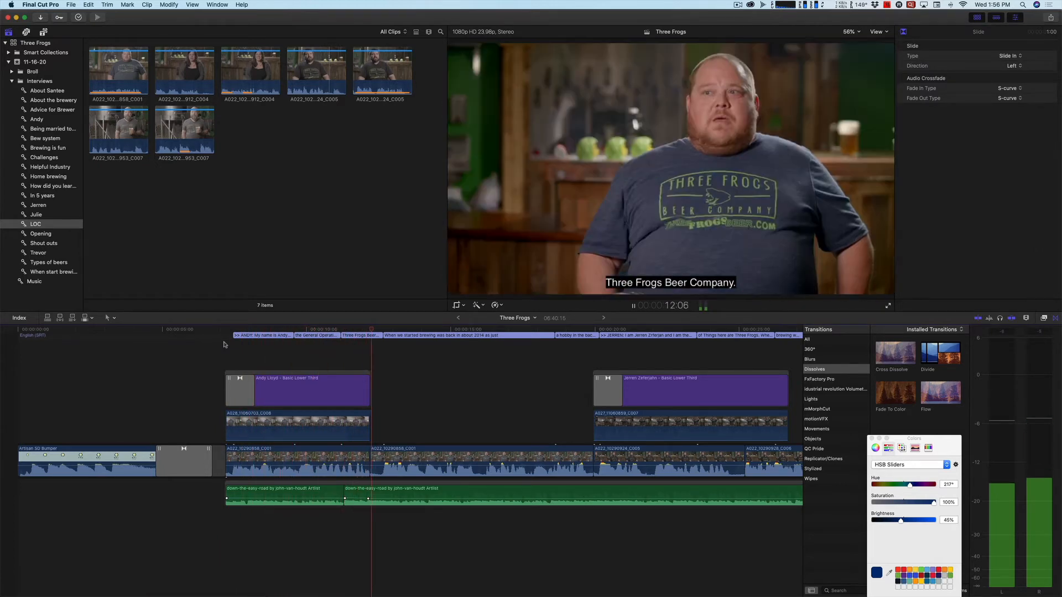
pyautogui.press('space')
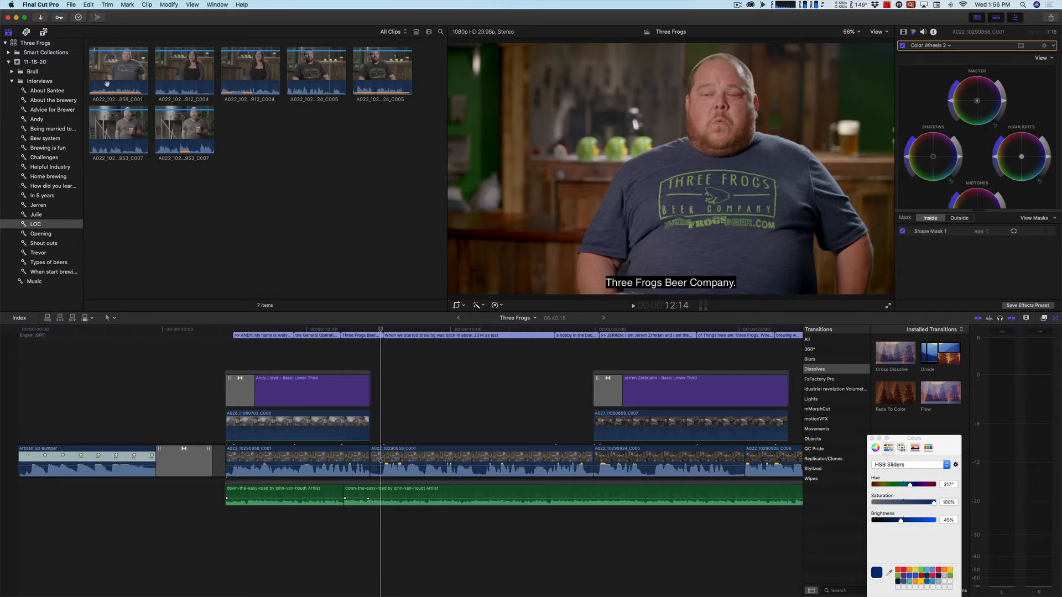
pyautogui.click(106, 83)
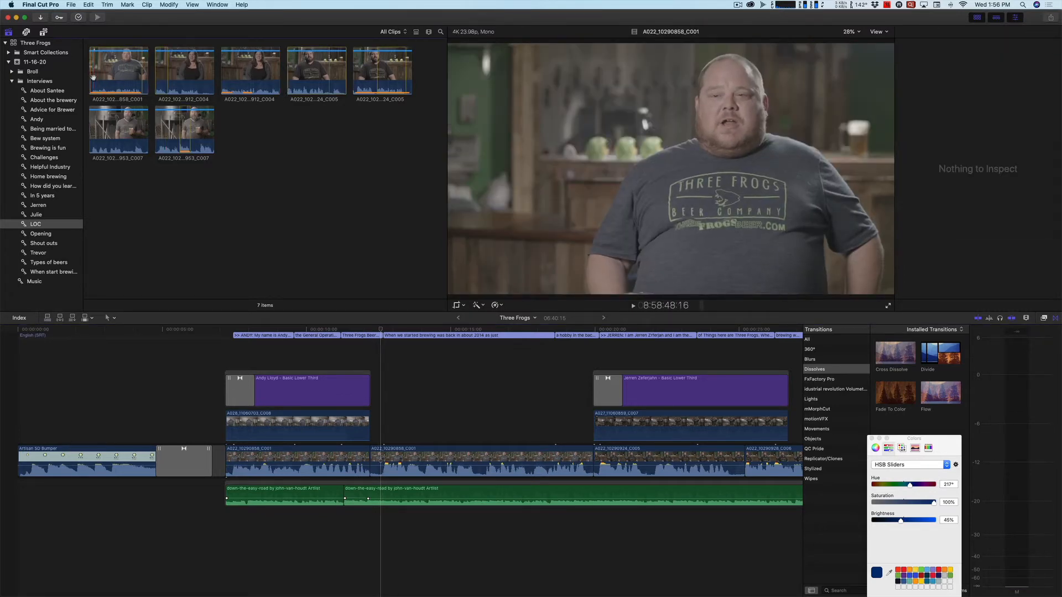
pyautogui.press('space')
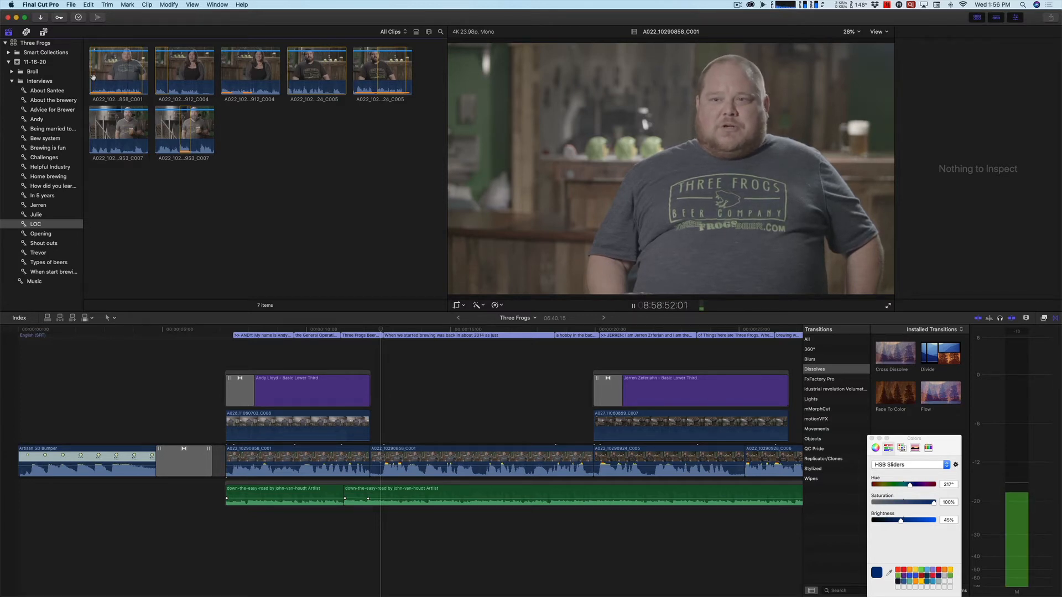
pyautogui.press('space')
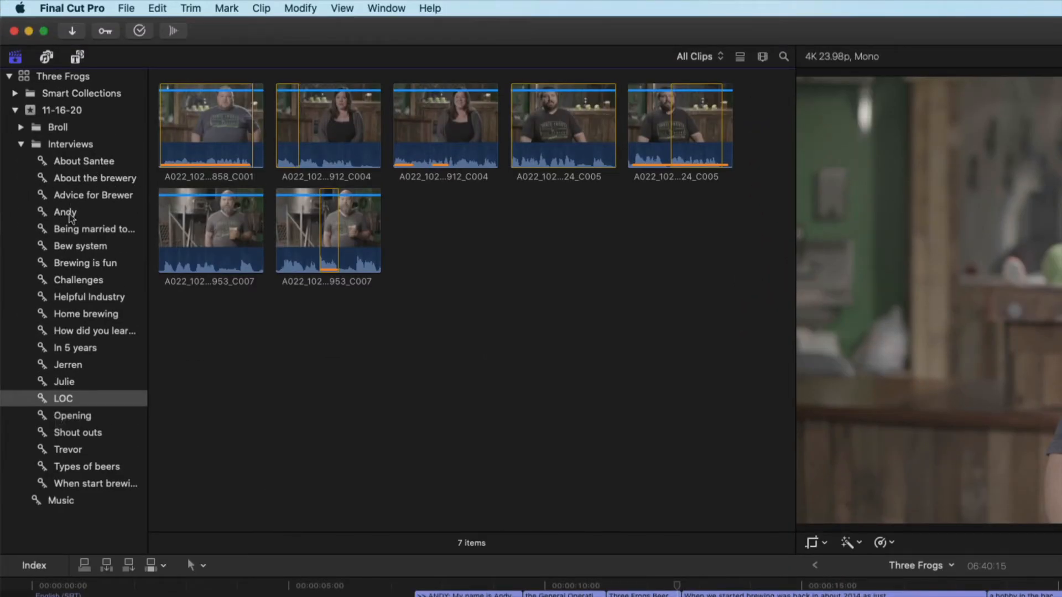
# - Browse the clips in the Advice for Brewer, Being married to..., Bew system and Brewing is fun keyword collections
pyautogui.click(66, 198)
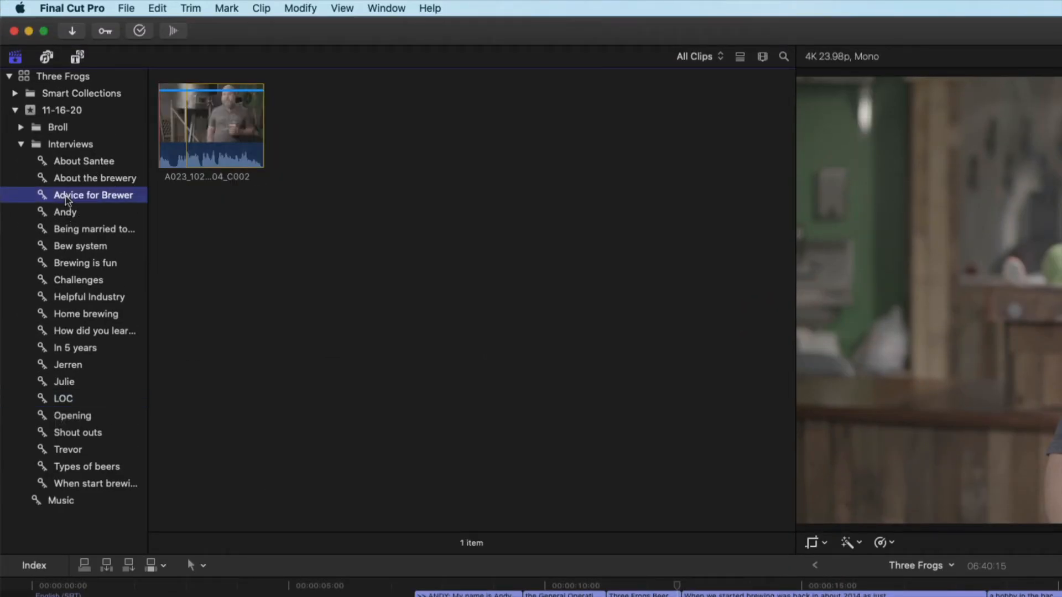
pyautogui.click(79, 232)
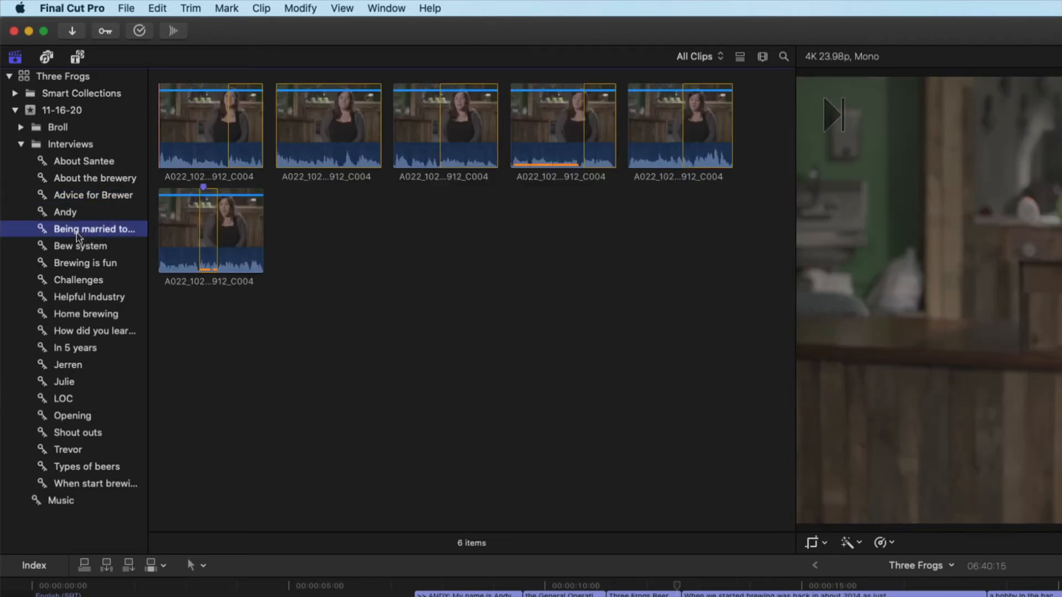
pyautogui.click(83, 250)
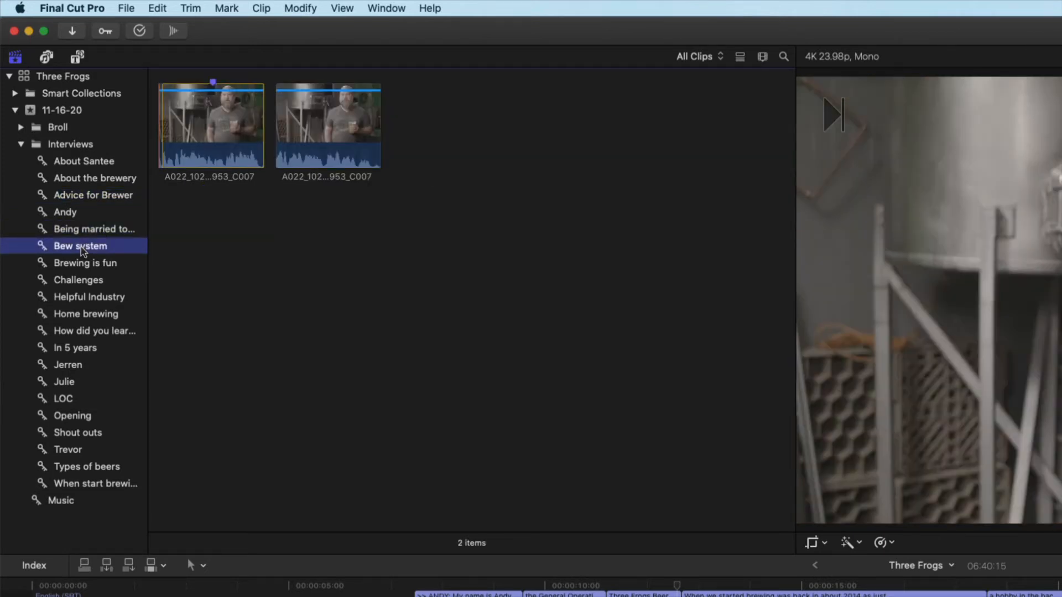
pyautogui.click(71, 265)
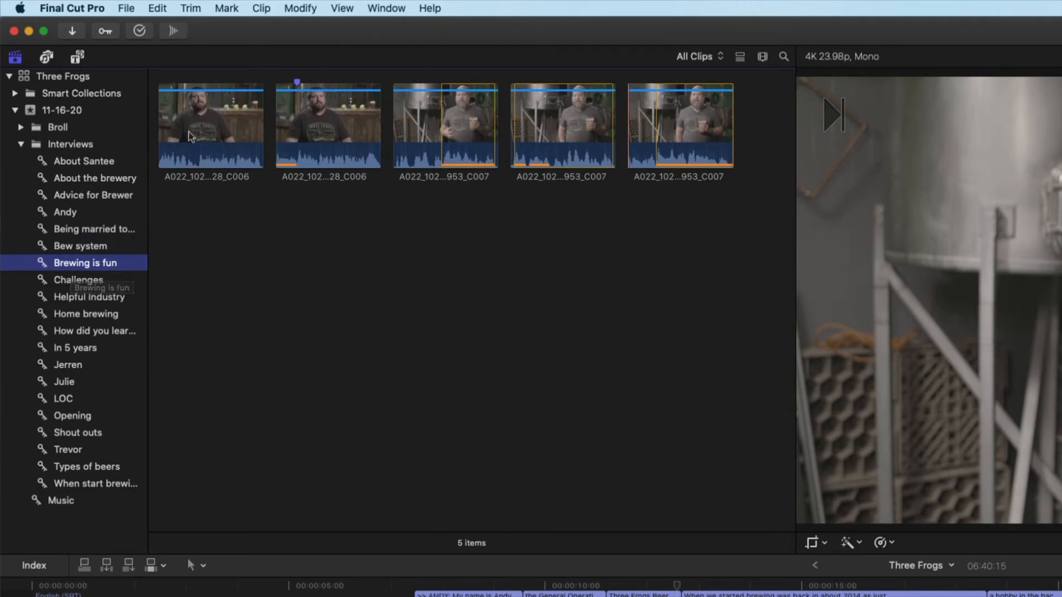
pyautogui.click(202, 139)
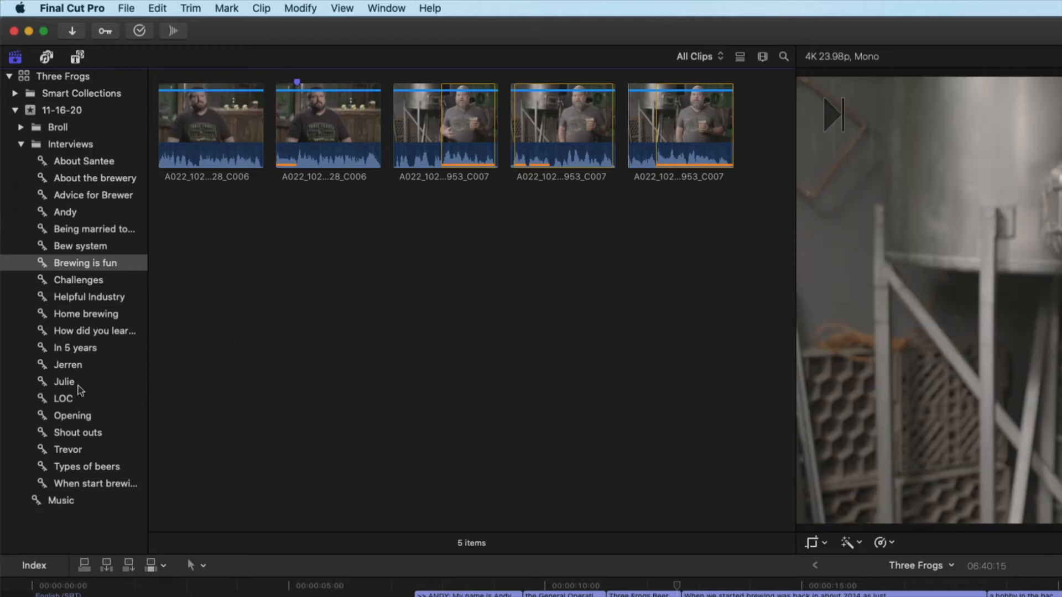
# - Show the interviewee collection just below In 5 years in list view and expand the keyword and marker details of both clips
pyautogui.click(67, 366)
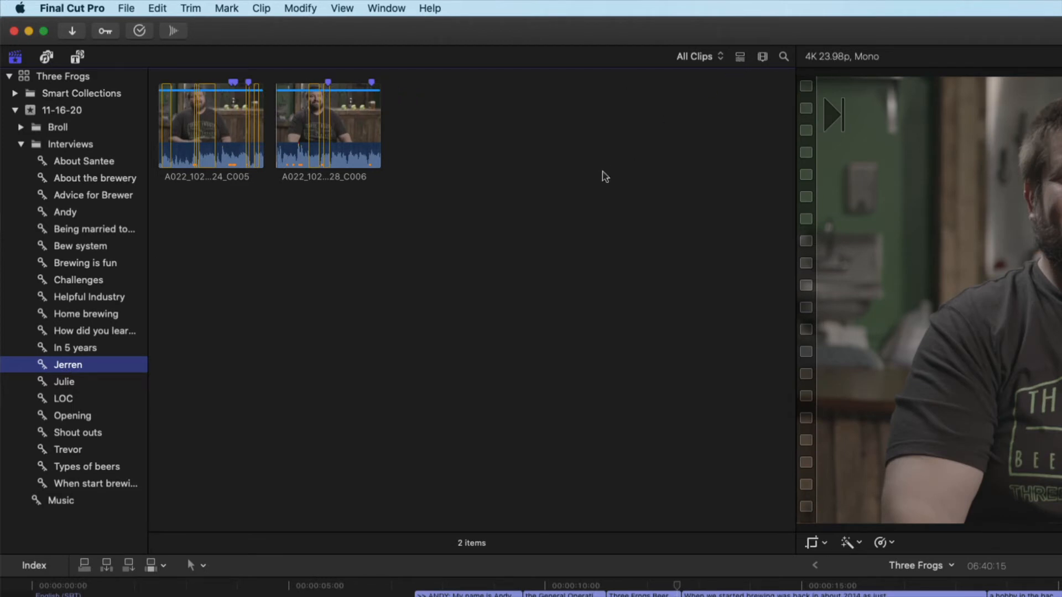
pyautogui.click(741, 57)
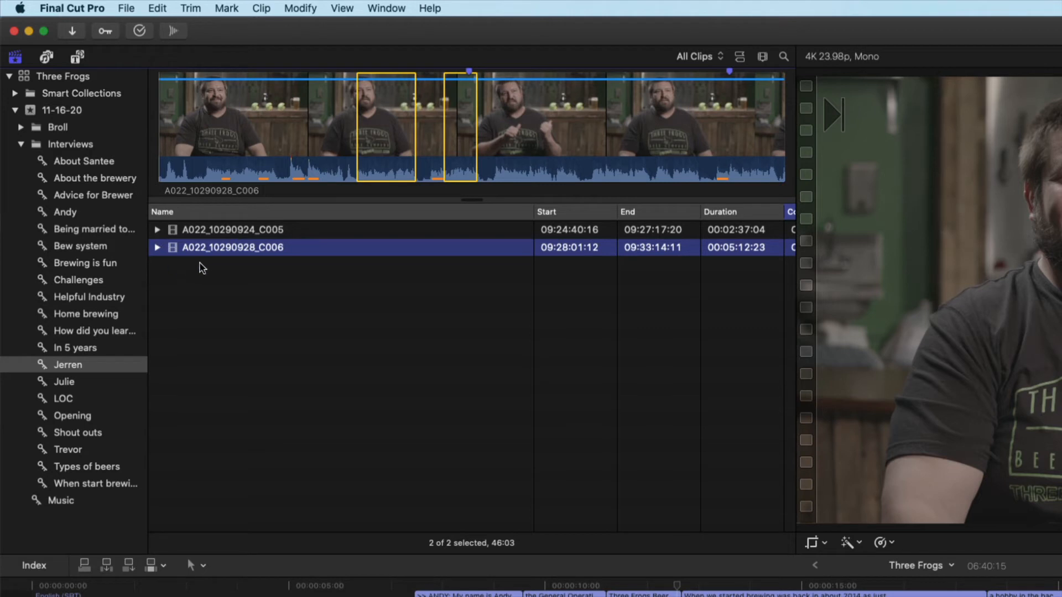
pyautogui.keyDown('shift'); pyautogui.click(194, 229); pyautogui.keyUp('shift')
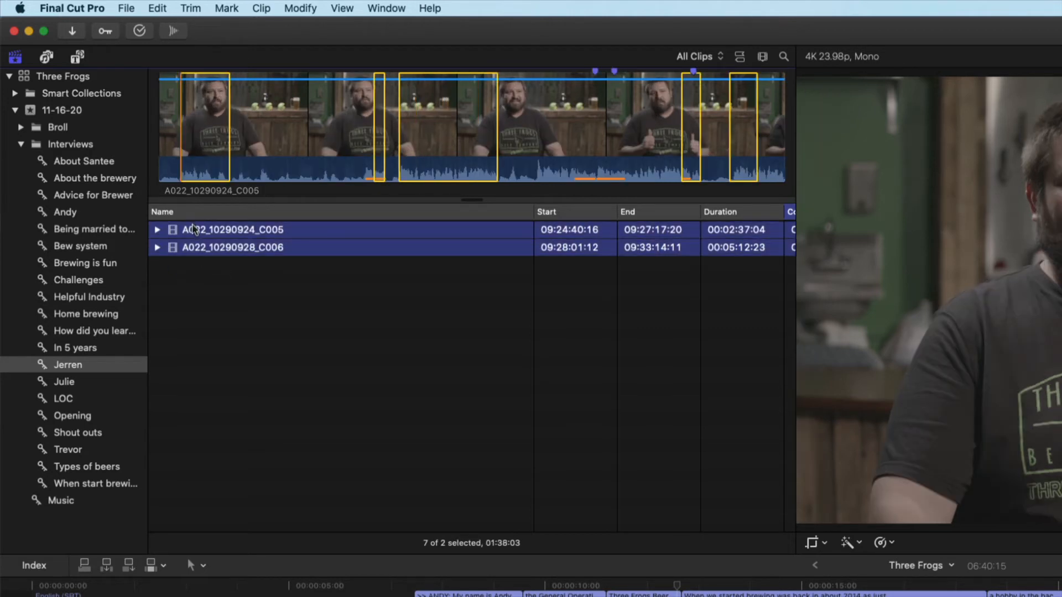
pyautogui.press('Right')
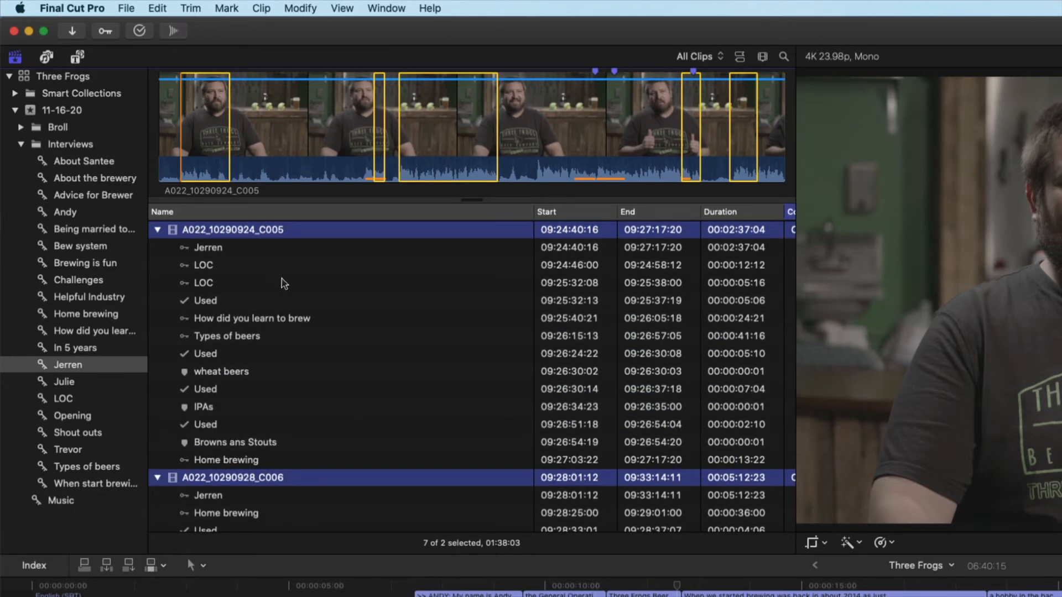
# - Locate the "wheat beers" and "we don't have free beer" markers in the listed interview clips and view the second one in the filmstrip
pyautogui.scroll(-2, 284, 283)
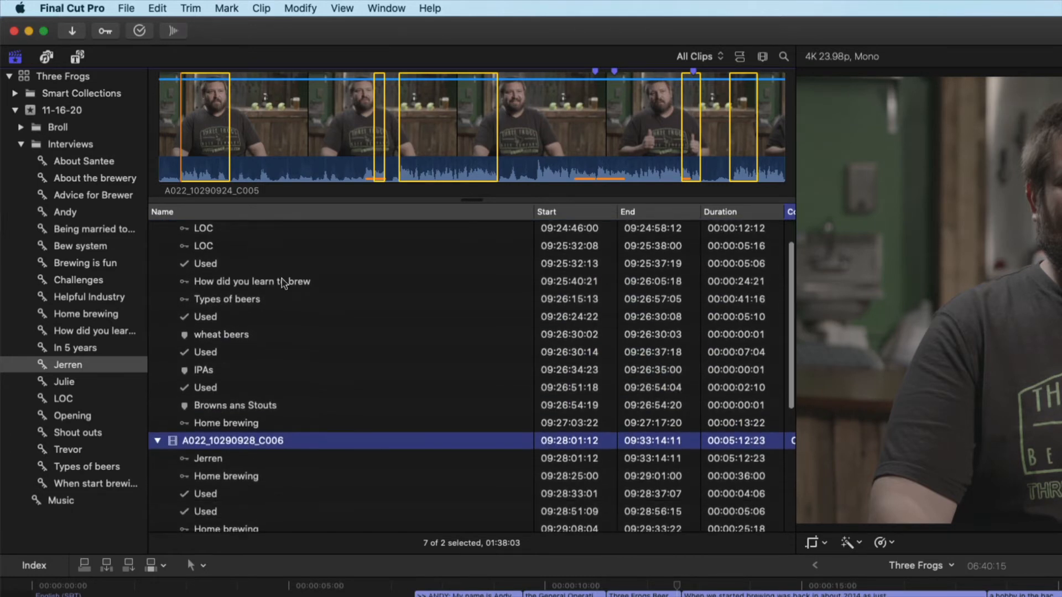
pyautogui.click(221, 338)
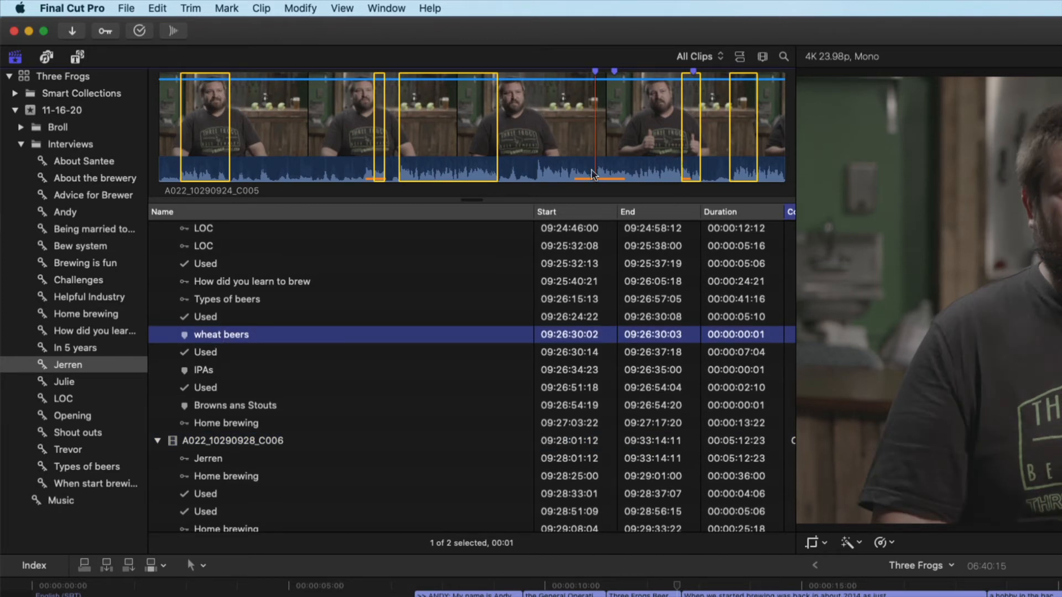
pyautogui.scroll(-10, 278, 415)
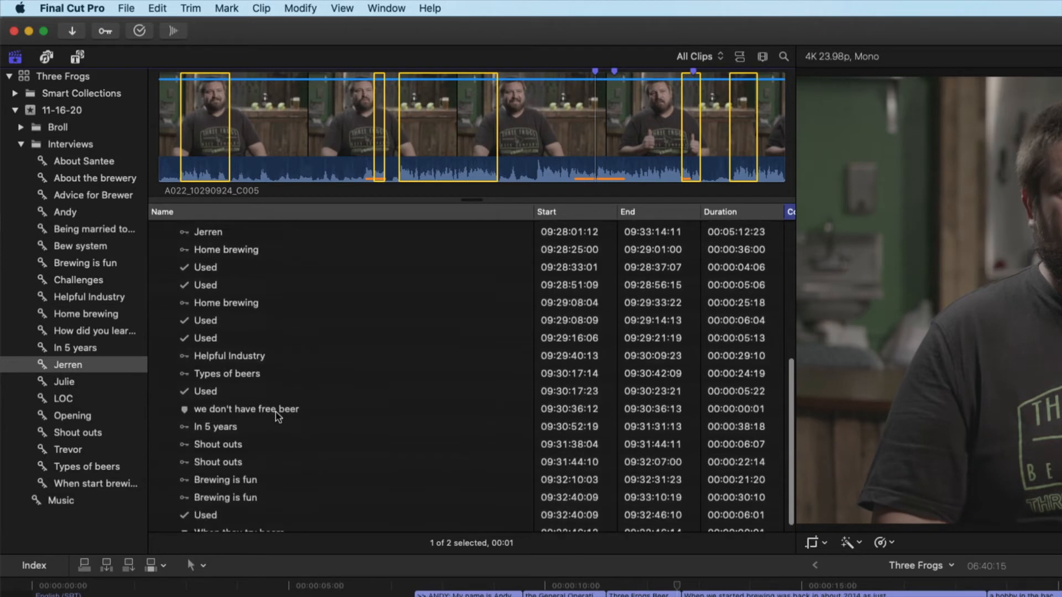
pyautogui.click(231, 402)
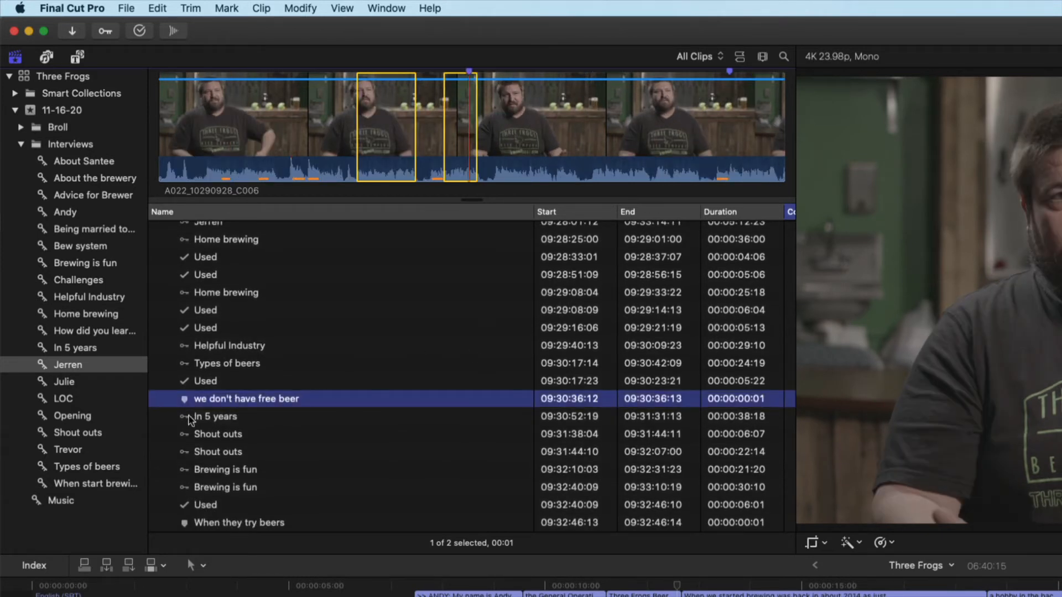
pyautogui.click(475, 190)
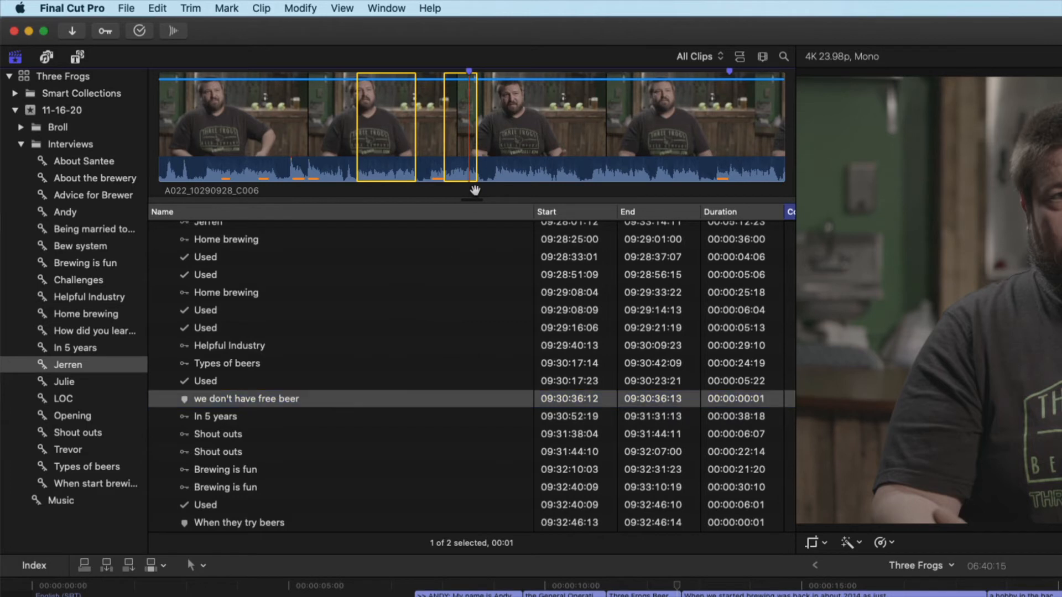
pyautogui.click(468, 82)
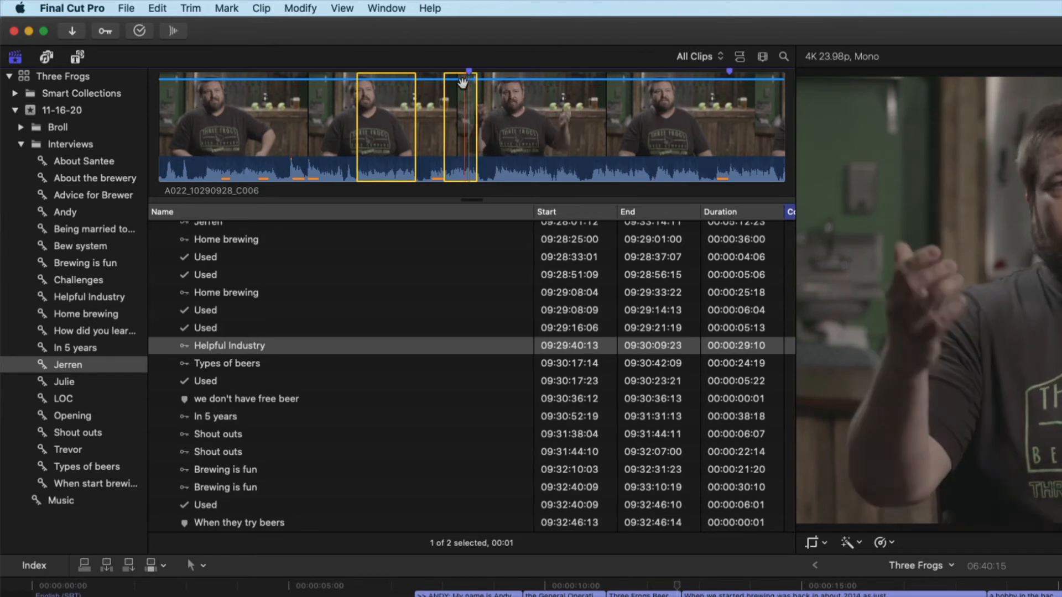
pyautogui.scroll(-1, 369, 350)
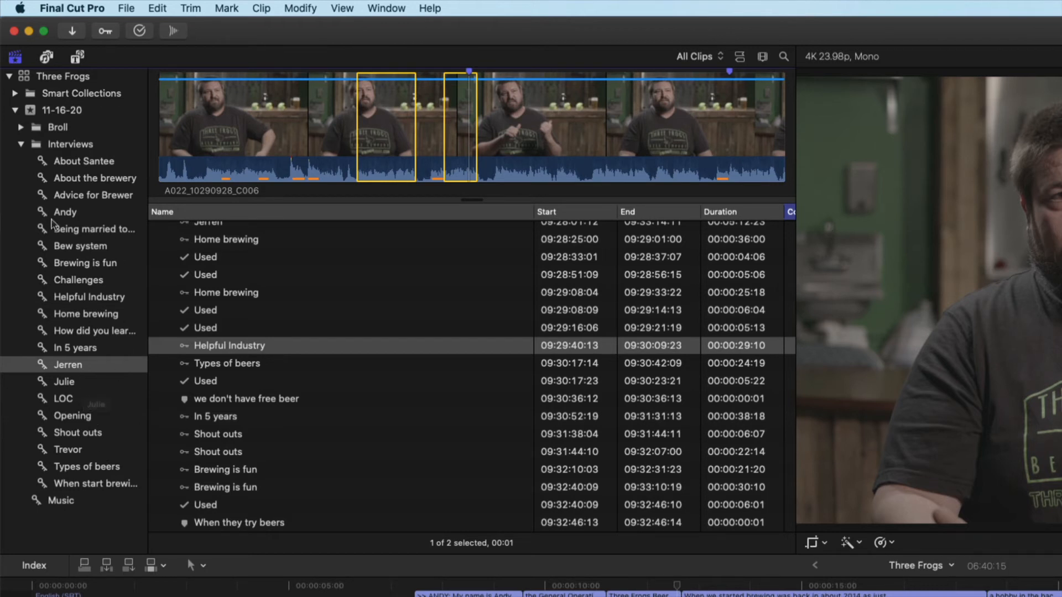
# - Show the browser in filmstrip view and browse the interviewee collections just below Advice for Brewer and between In 5 years and LOC
pyautogui.click(64, 217)
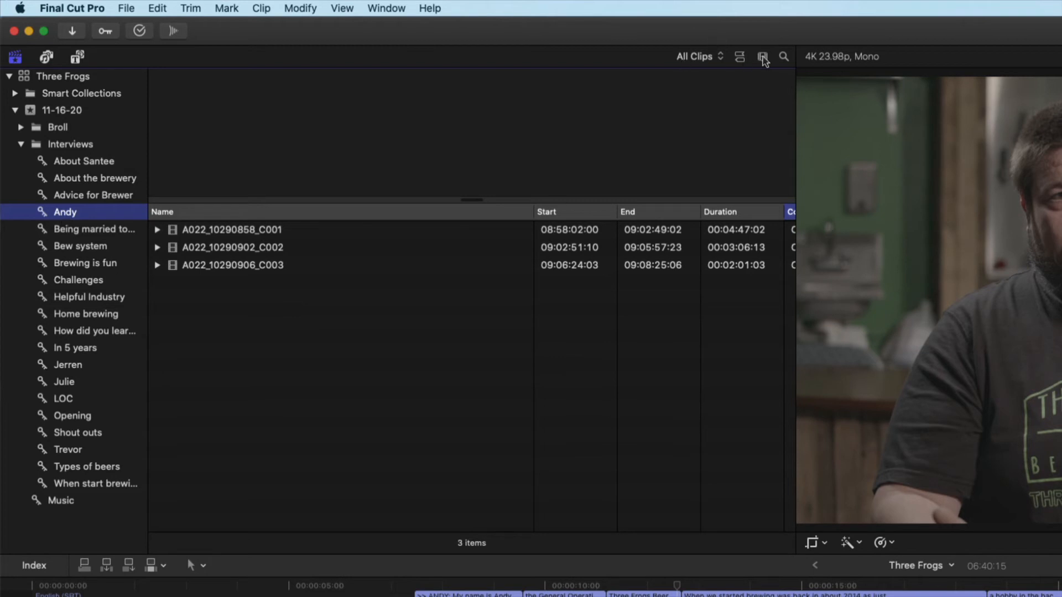
pyautogui.click(740, 57)
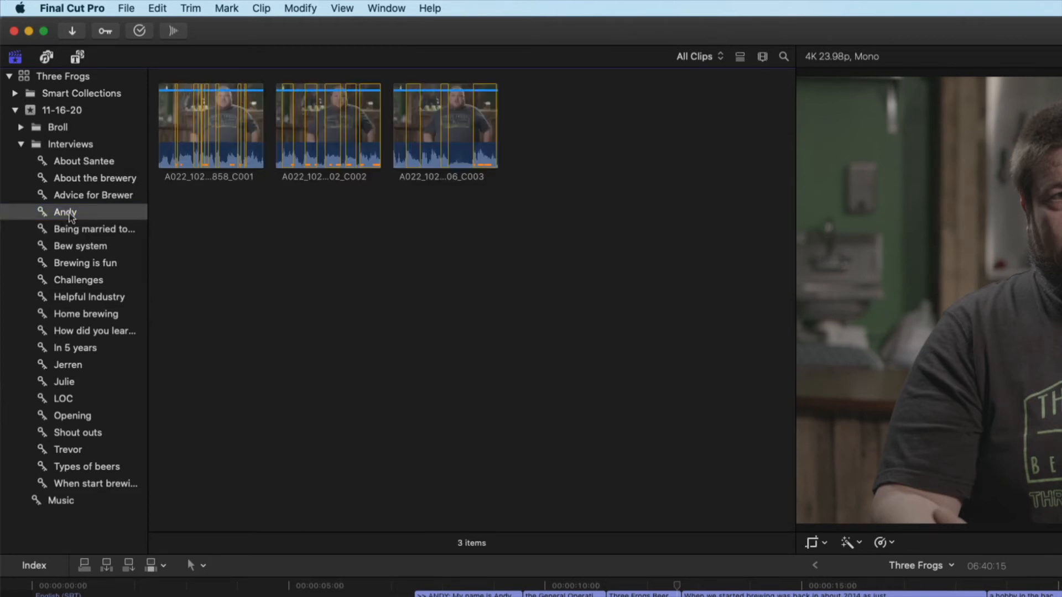
pyautogui.click(73, 366)
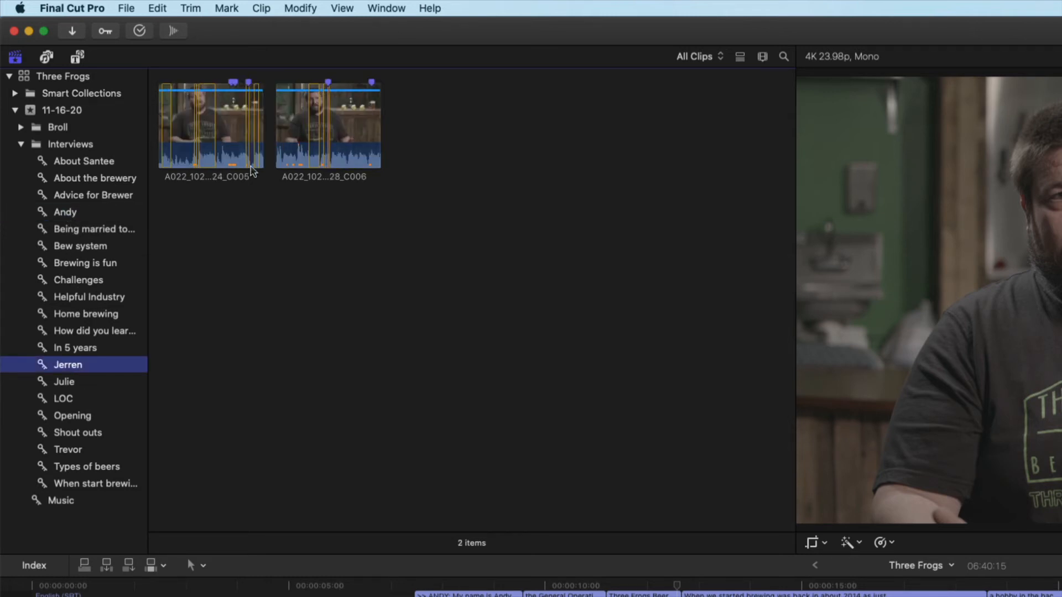
pyautogui.click(74, 383)
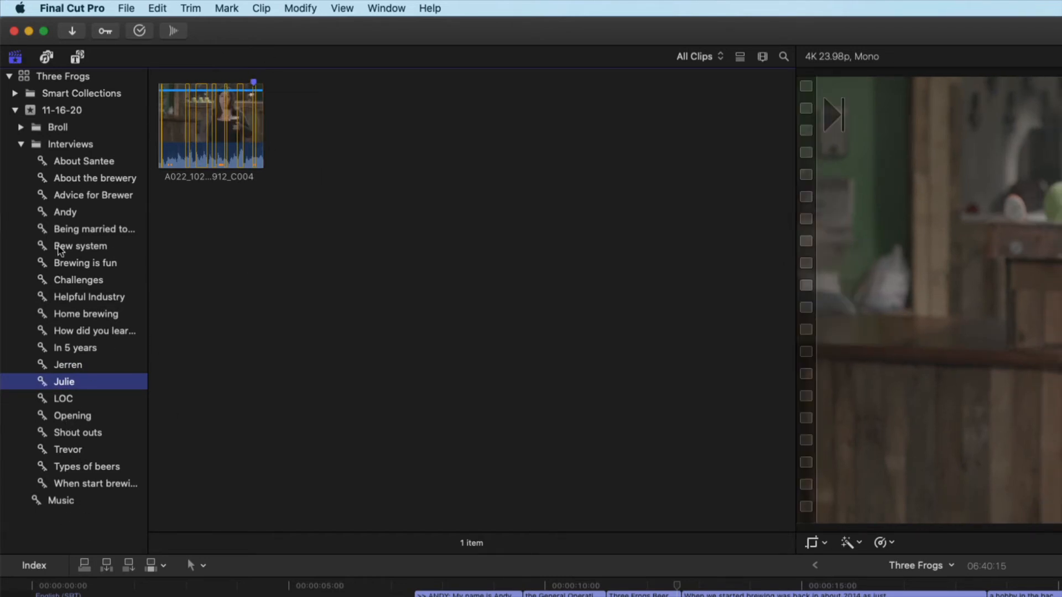
# - Collapse the Interviews folder, expand the Broll folder, and look through the clips in its Brewing collection
pyautogui.click(21, 144)
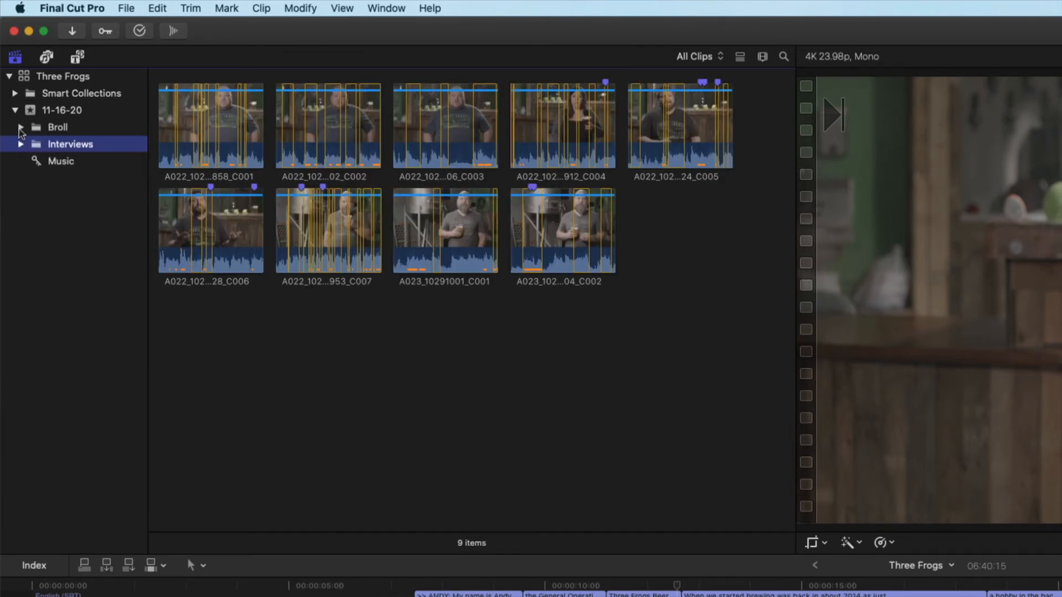
pyautogui.click(21, 127)
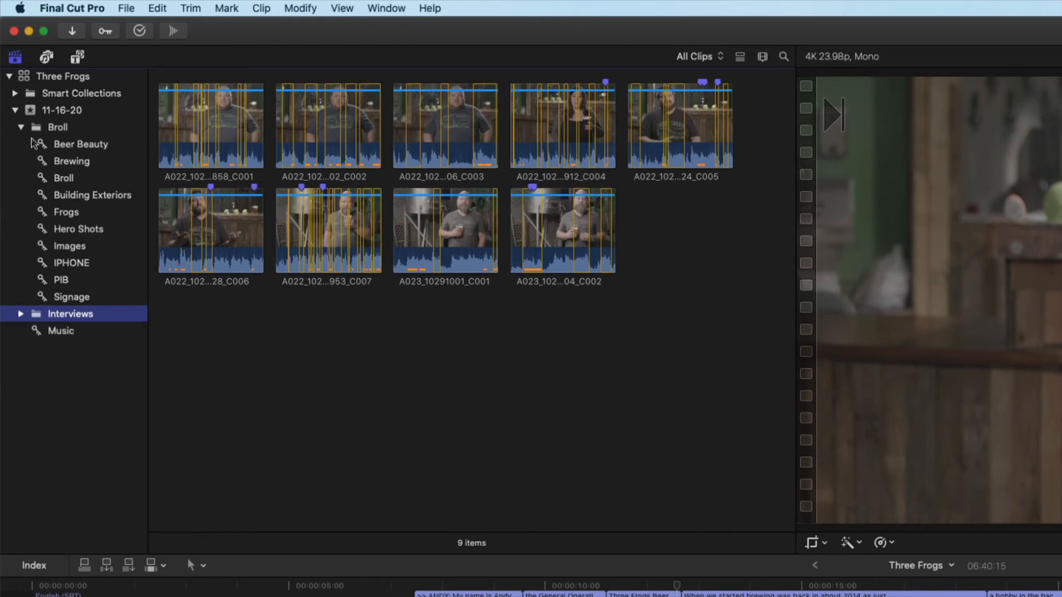
pyautogui.click(72, 163)
pyautogui.scroll(-10, 439, 233)
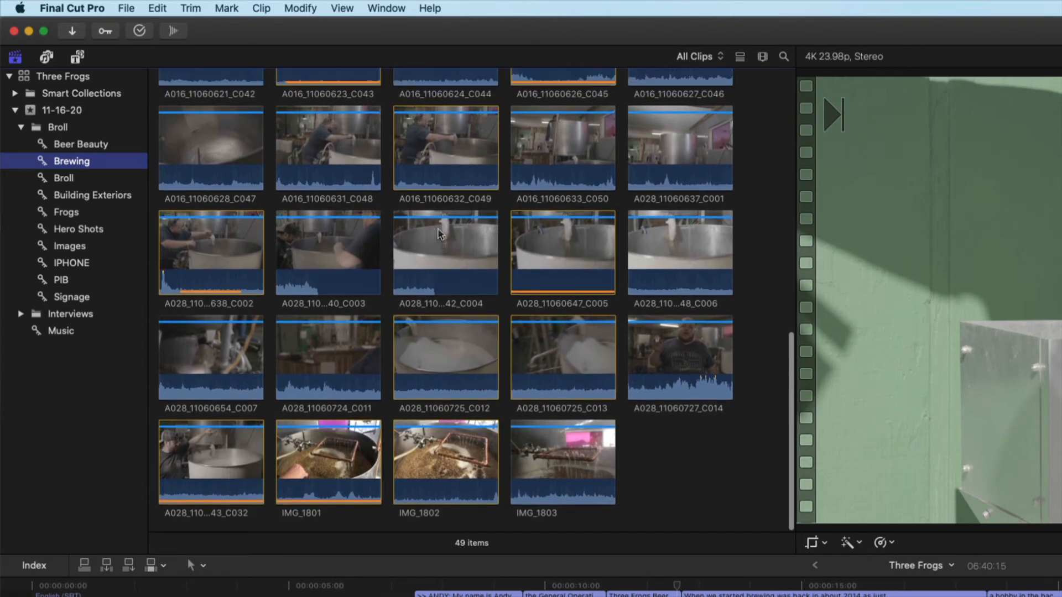
pyautogui.scroll(10, 438, 233)
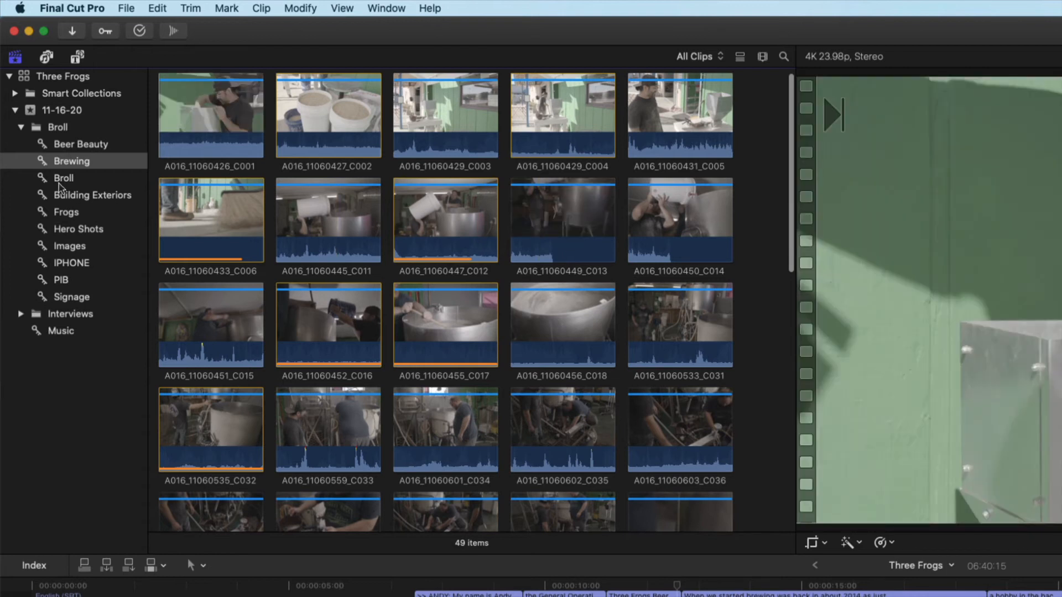
# - Open the Beer Beauty collection and preview clips A028_11060819_C027 and A028_11060821_C028
pyautogui.click(80, 145)
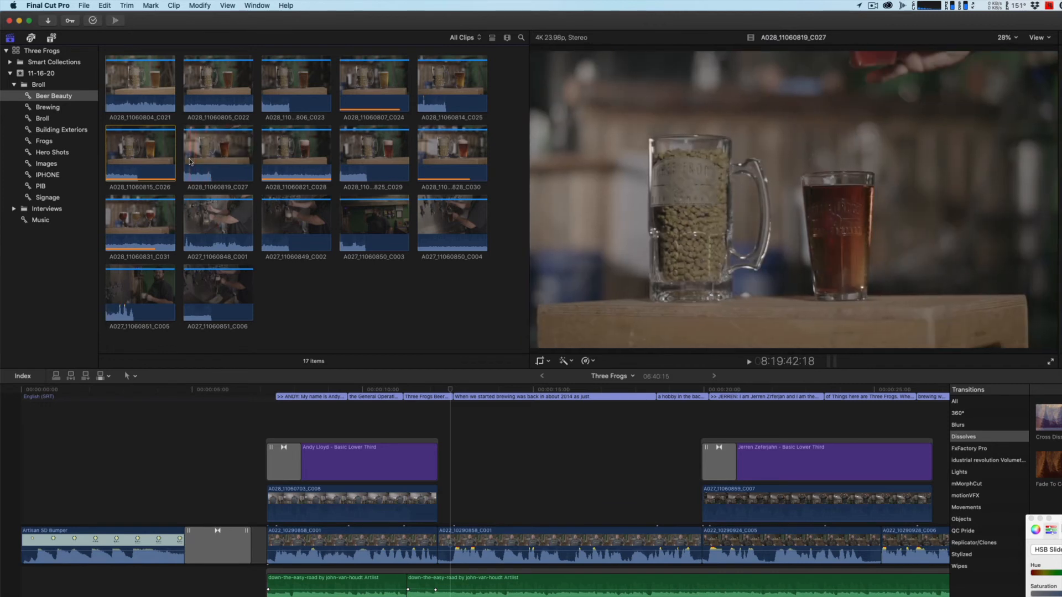
pyautogui.press('space')
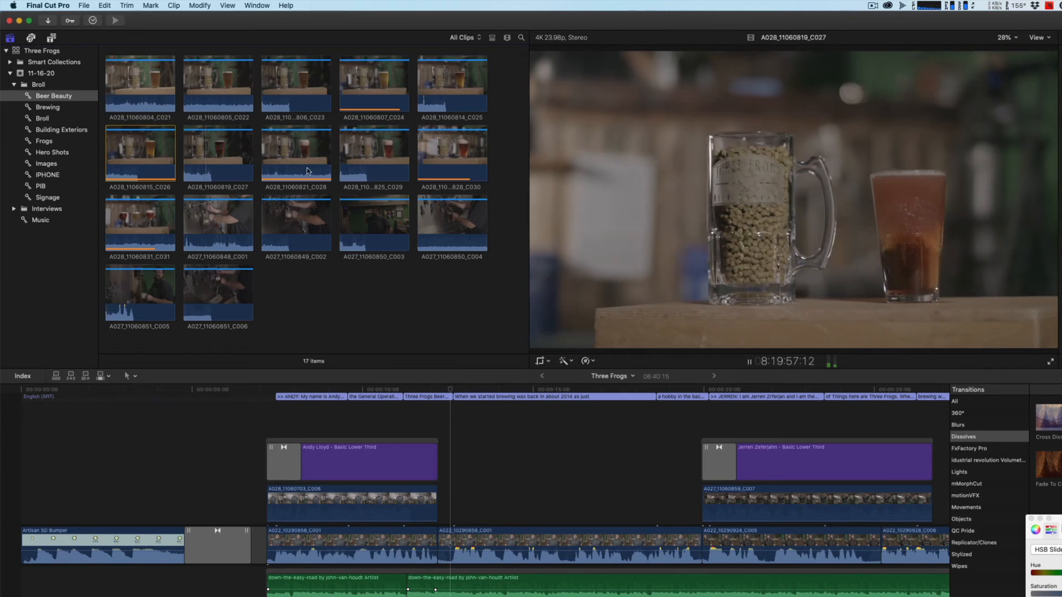
pyautogui.press('space')
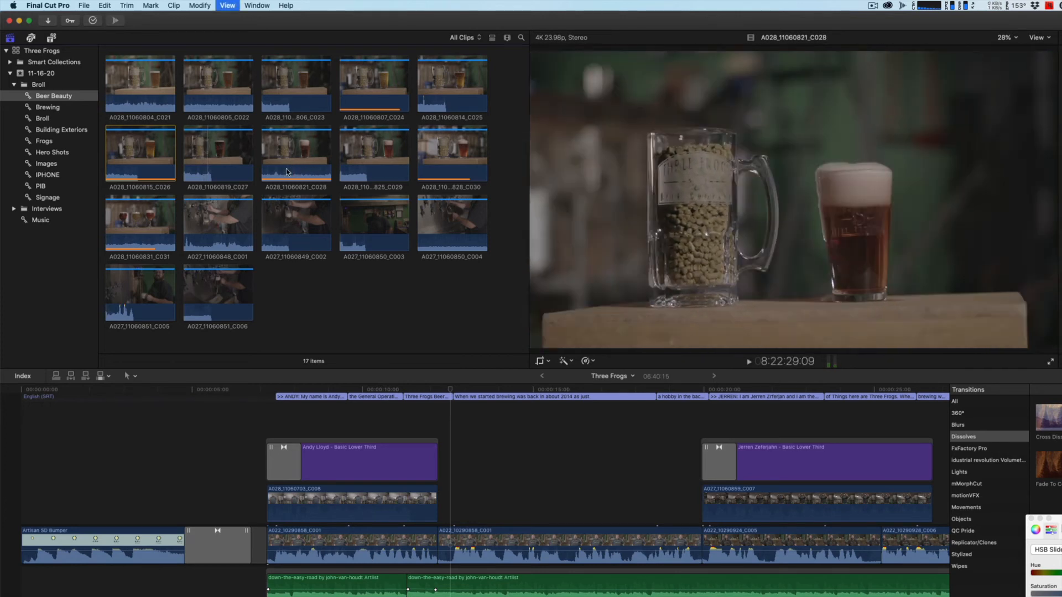
pyautogui.press('space')
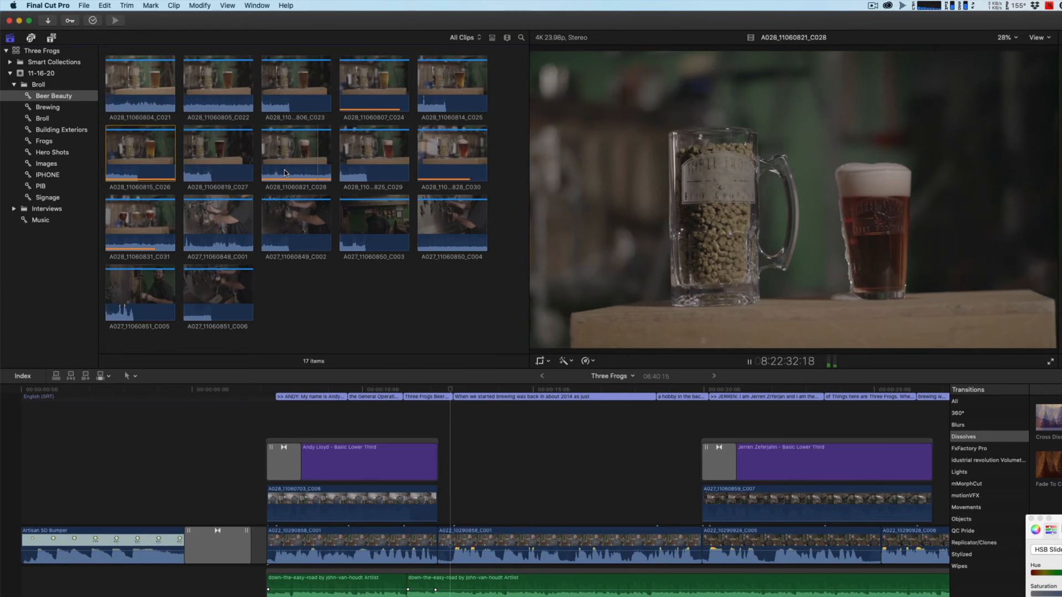
pyautogui.press('space')
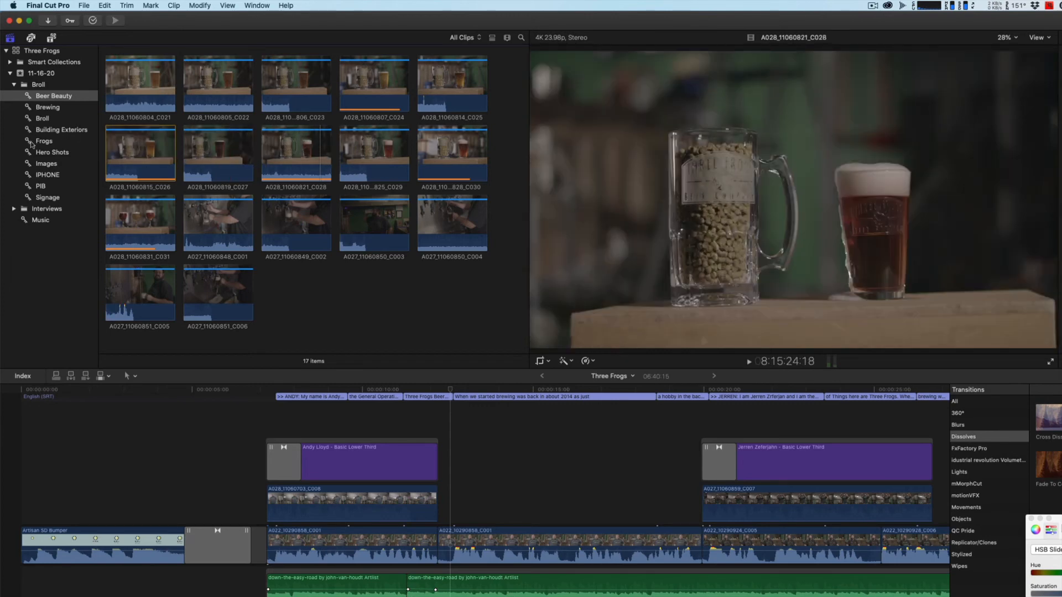
# - Browse the clips in the Brewing, Building Exteriors and Frogs keyword collections
pyautogui.click(48, 108)
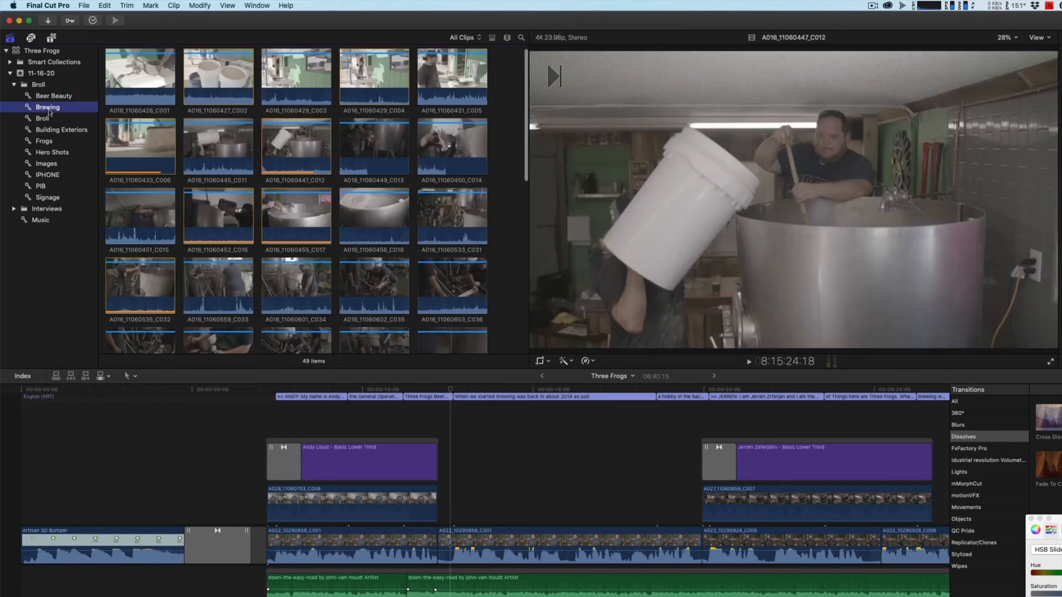
pyautogui.click(63, 132)
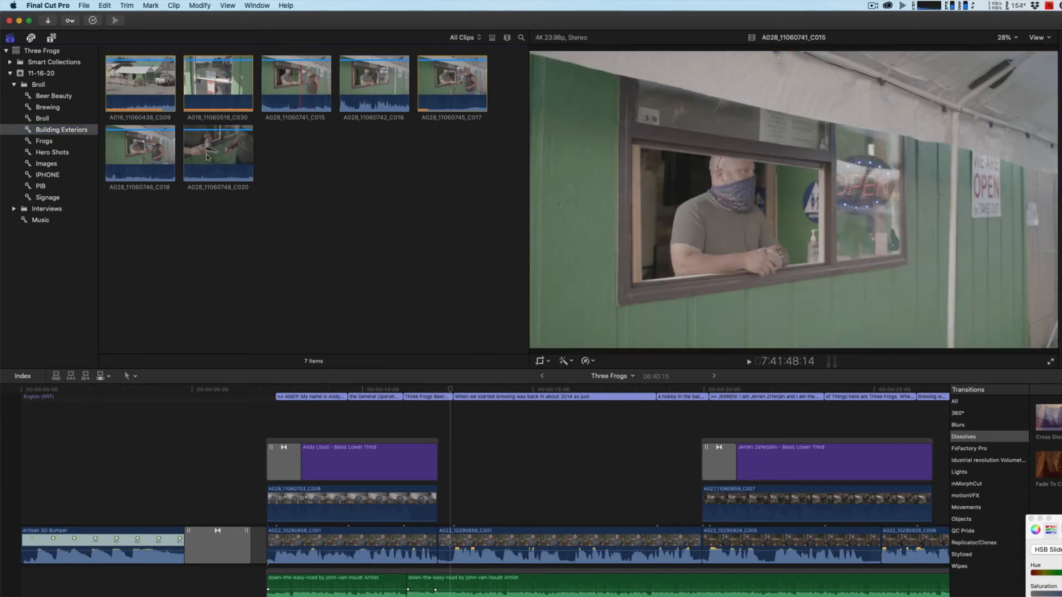
pyautogui.click(43, 142)
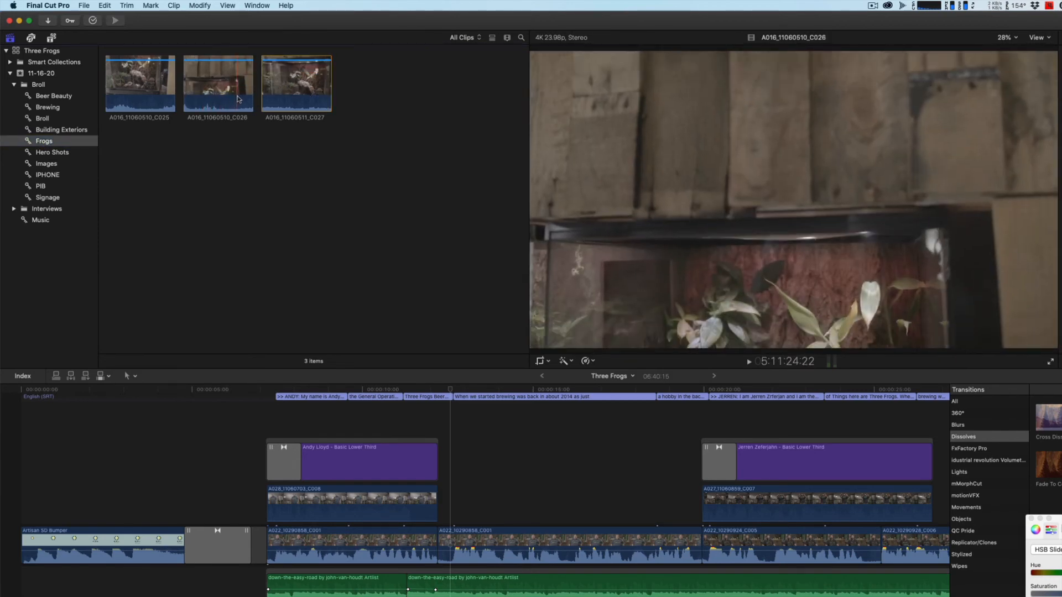
pyautogui.press('space')
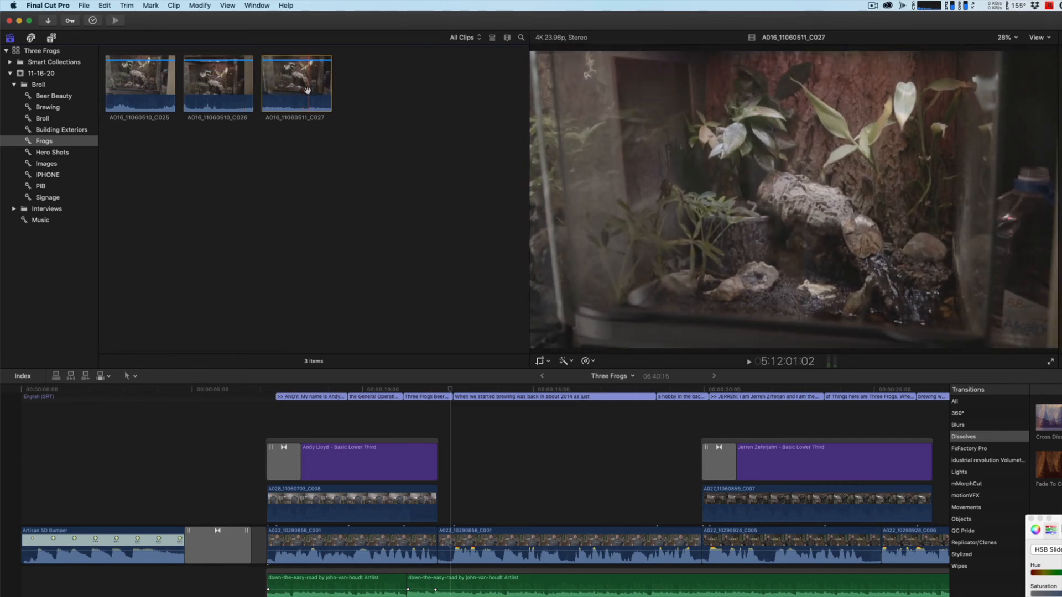
# - Open the Hero Shots collection and preview clips A028_11060711_C009 and A027_11060859_C007
pyautogui.click(55, 152)
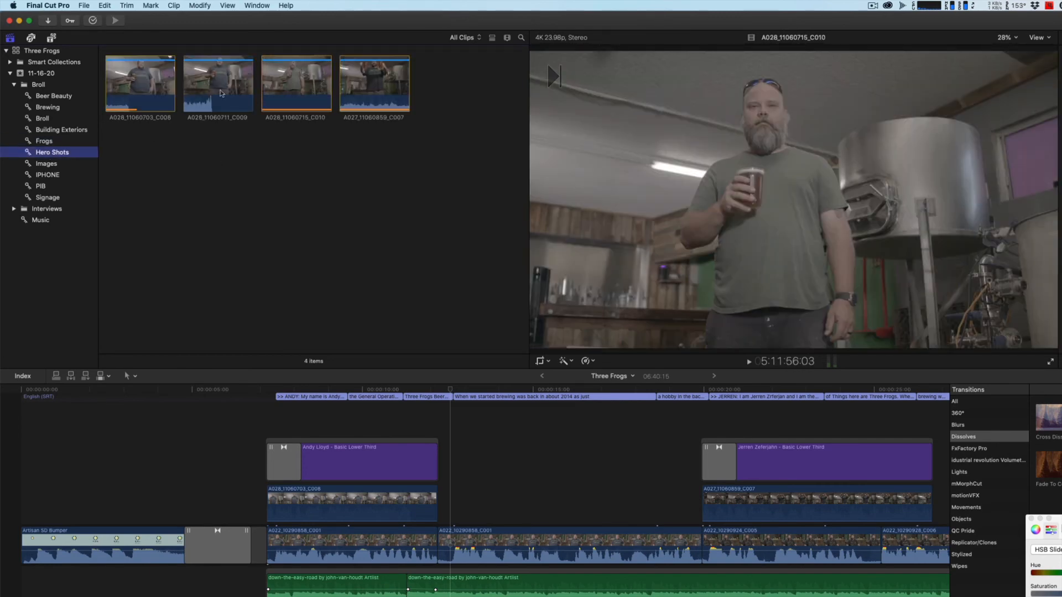
pyautogui.press('space')
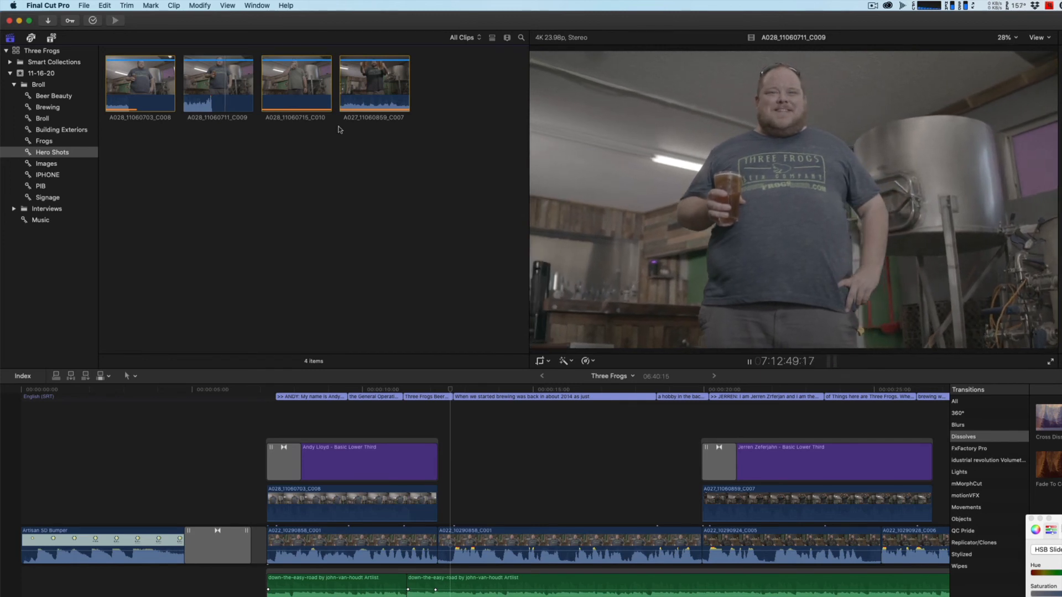
pyautogui.press('space')
pyautogui.press('space')
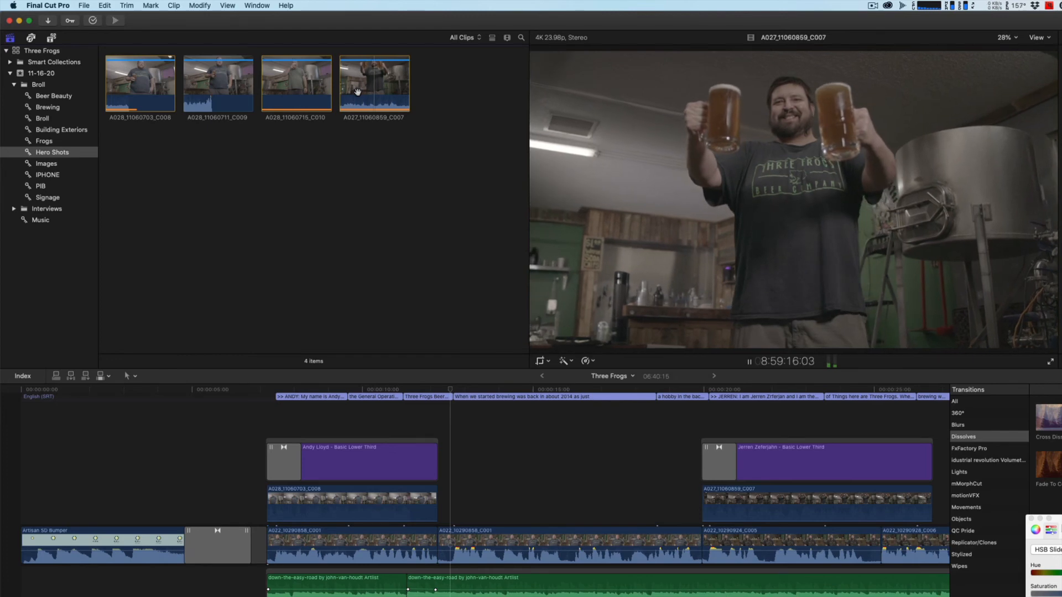
# - Browse the contents of the Images, PIB and Signage keyword collections
pyautogui.click(48, 164)
pyautogui.scroll(-3, 297, 163)
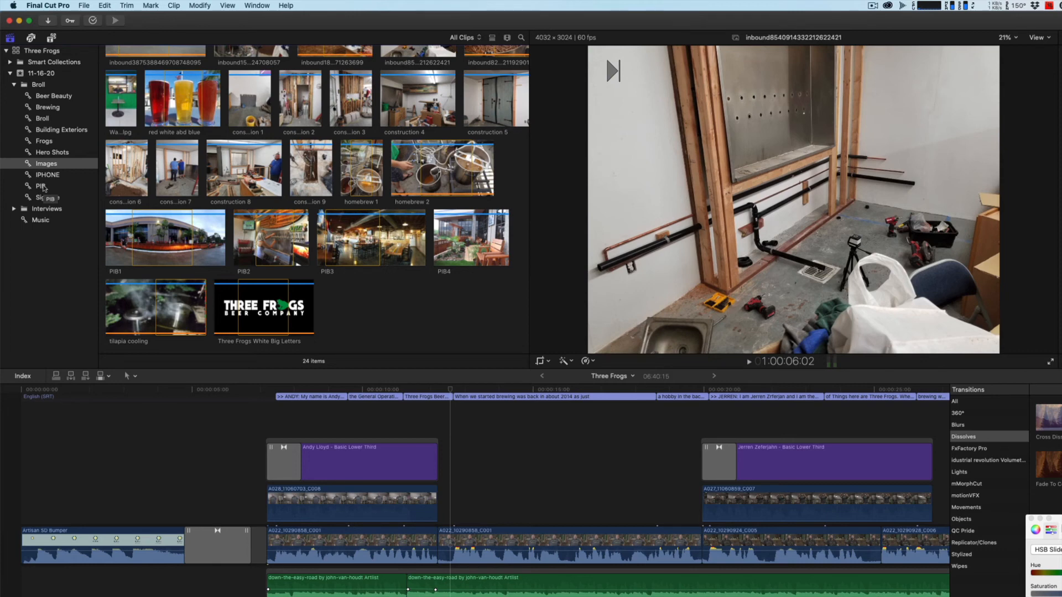
pyautogui.click(43, 187)
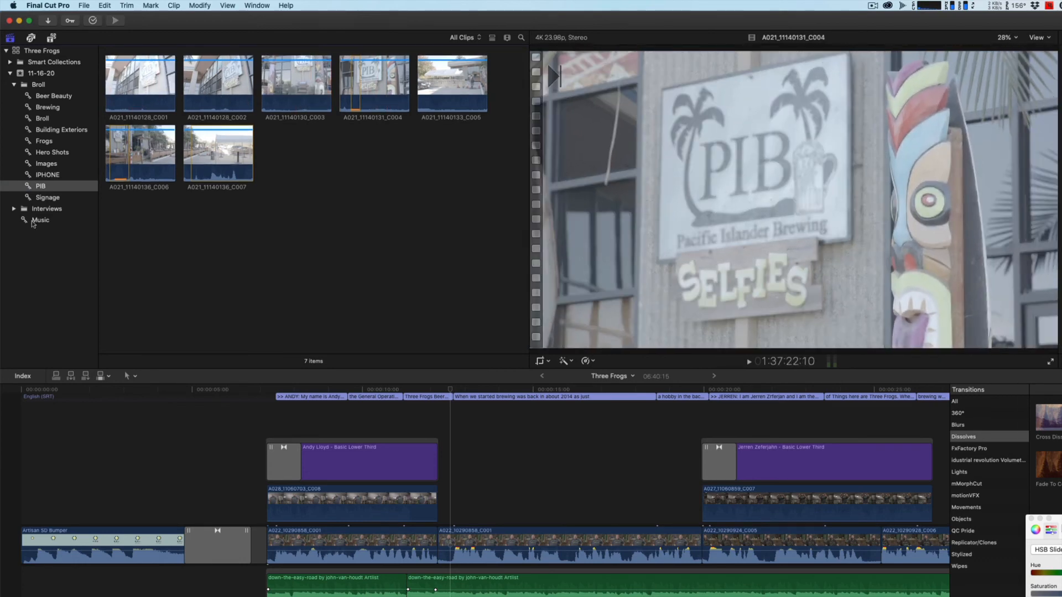
pyautogui.click(49, 198)
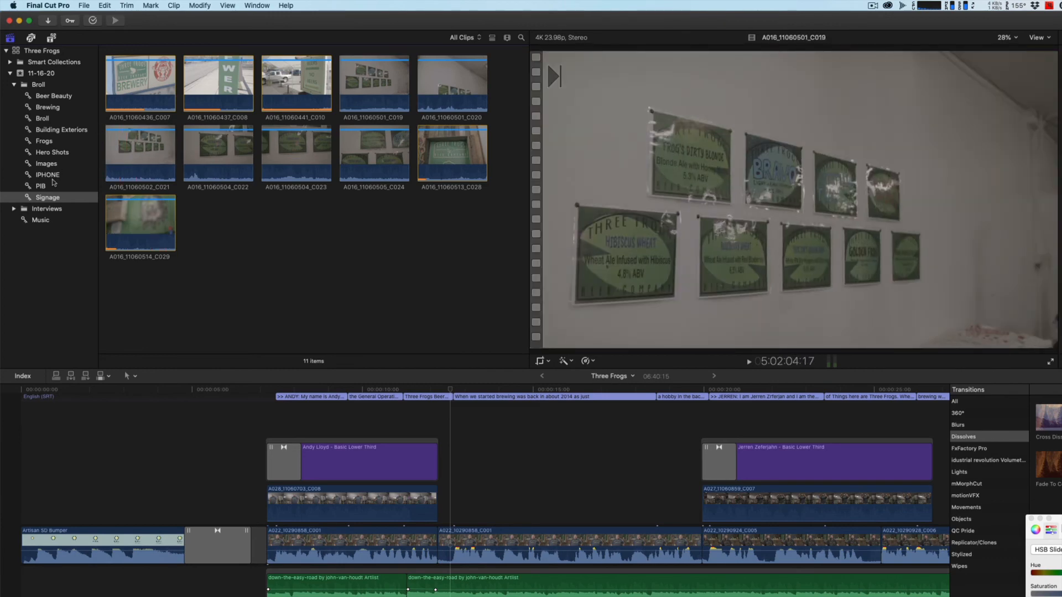
# - Check the keyword strategy notes in the Pages document, and return to Final Cut Pro
pyautogui.press('super+Tab')
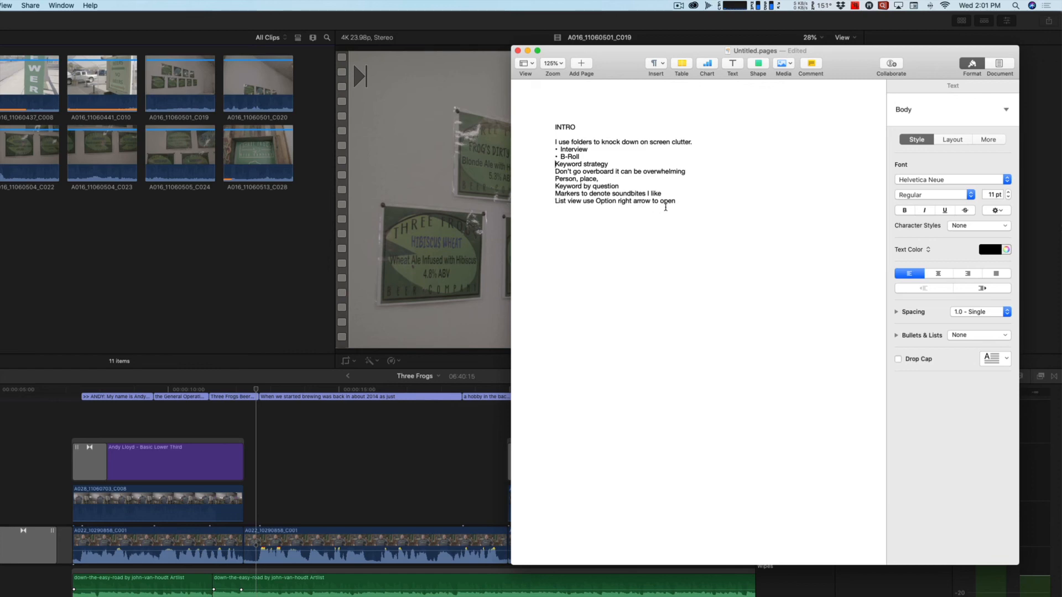
pyautogui.click(157, 257)
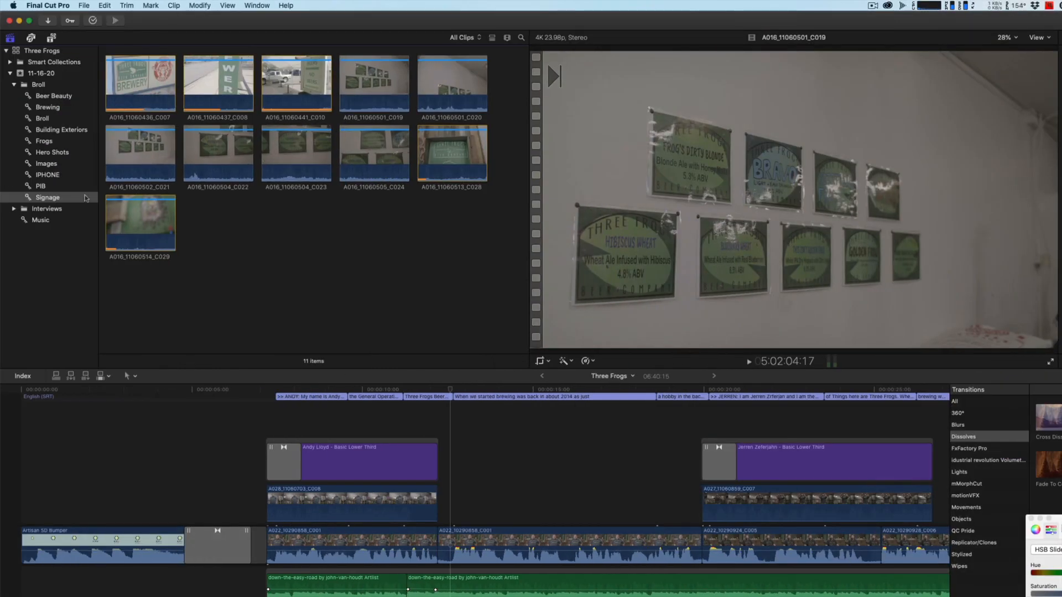
# - Show the Signage collection in list view and expand the keyword details of all its clips
pyautogui.click(491, 38)
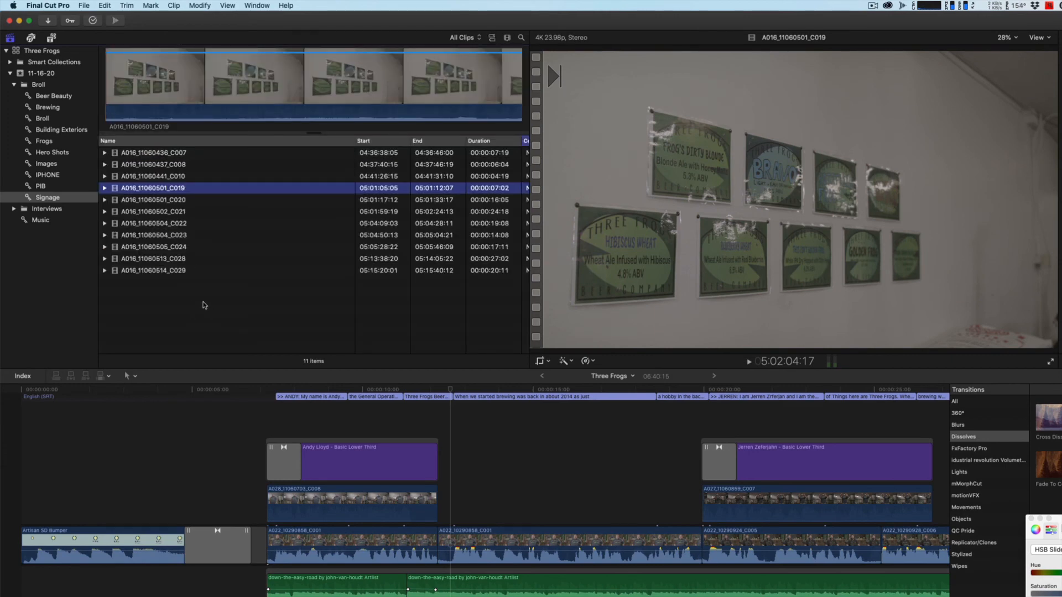
pyautogui.press('super+a')
pyautogui.press('Right')
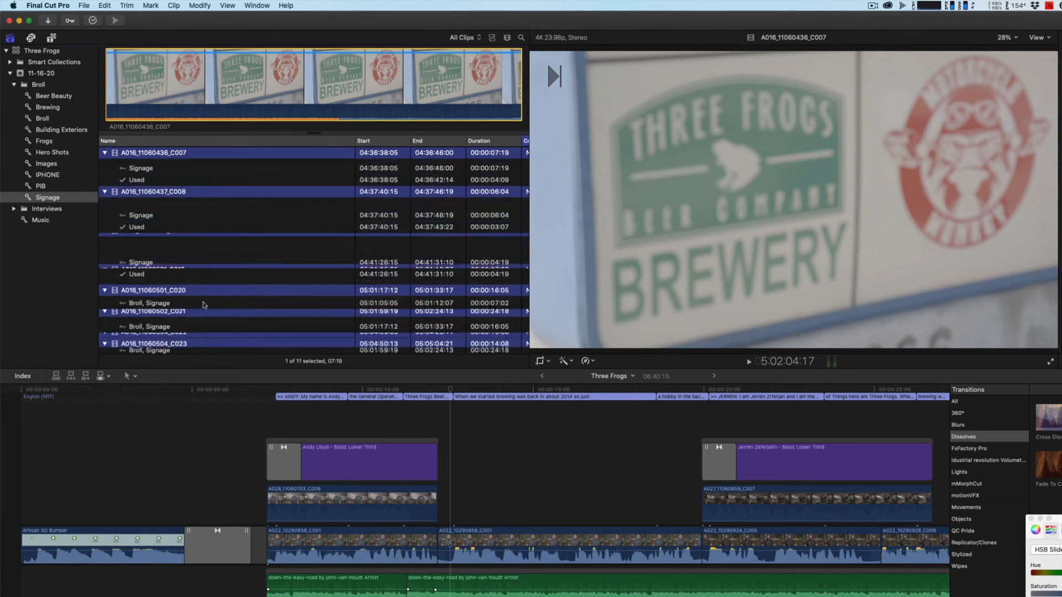
# - Select the Broll keyword range of clip A016_11060514_C029 and review the keywords on the other Signage clips
pyautogui.scroll(-5, 179, 219)
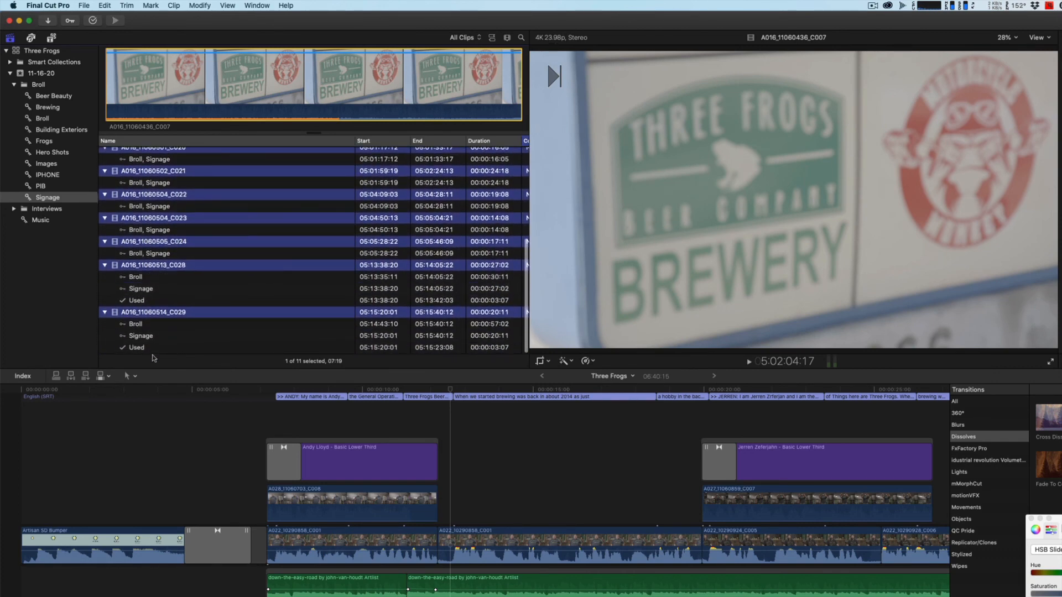
pyautogui.click(136, 325)
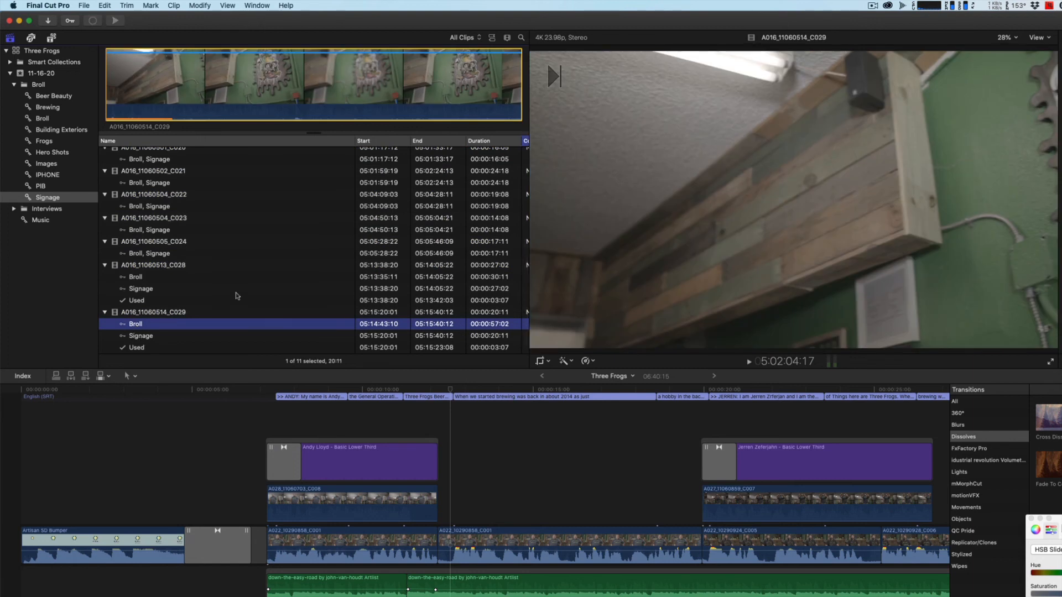
pyautogui.scroll(5, 234, 296)
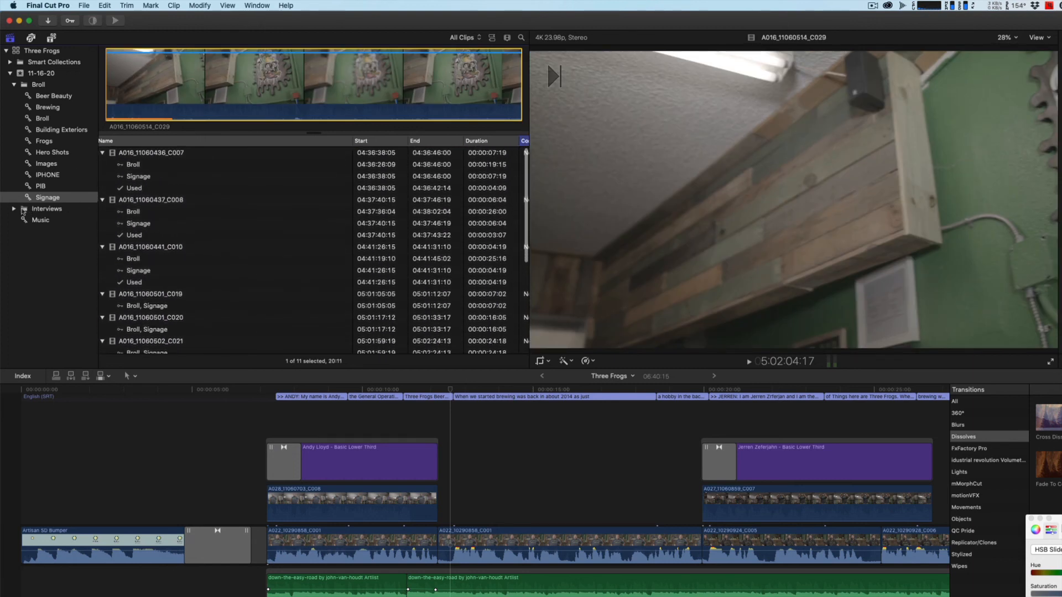